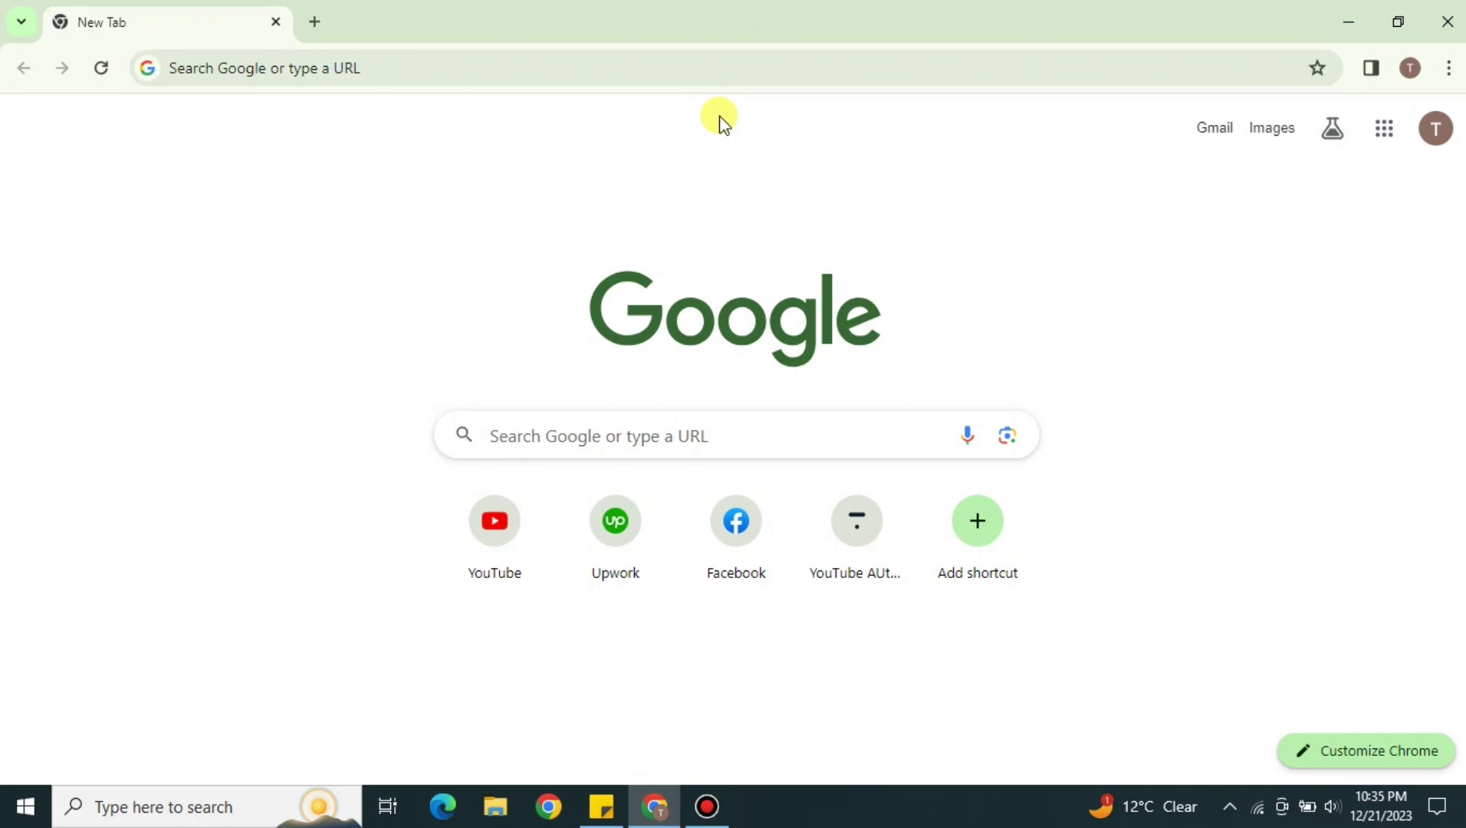
Step: Search Google for 'weshop ai' from the Chrome address bar
click(708, 75)
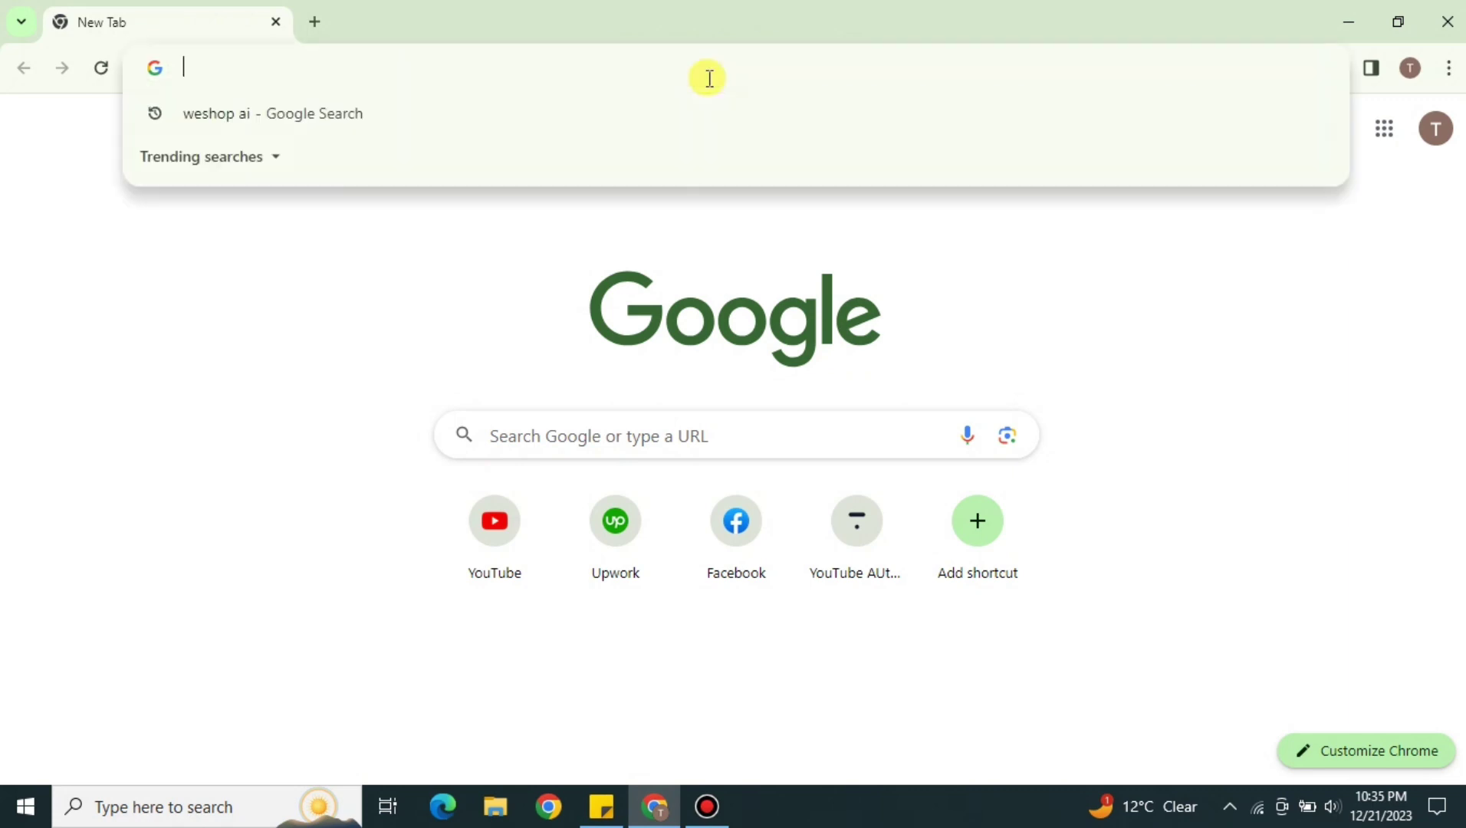
click(454, 107)
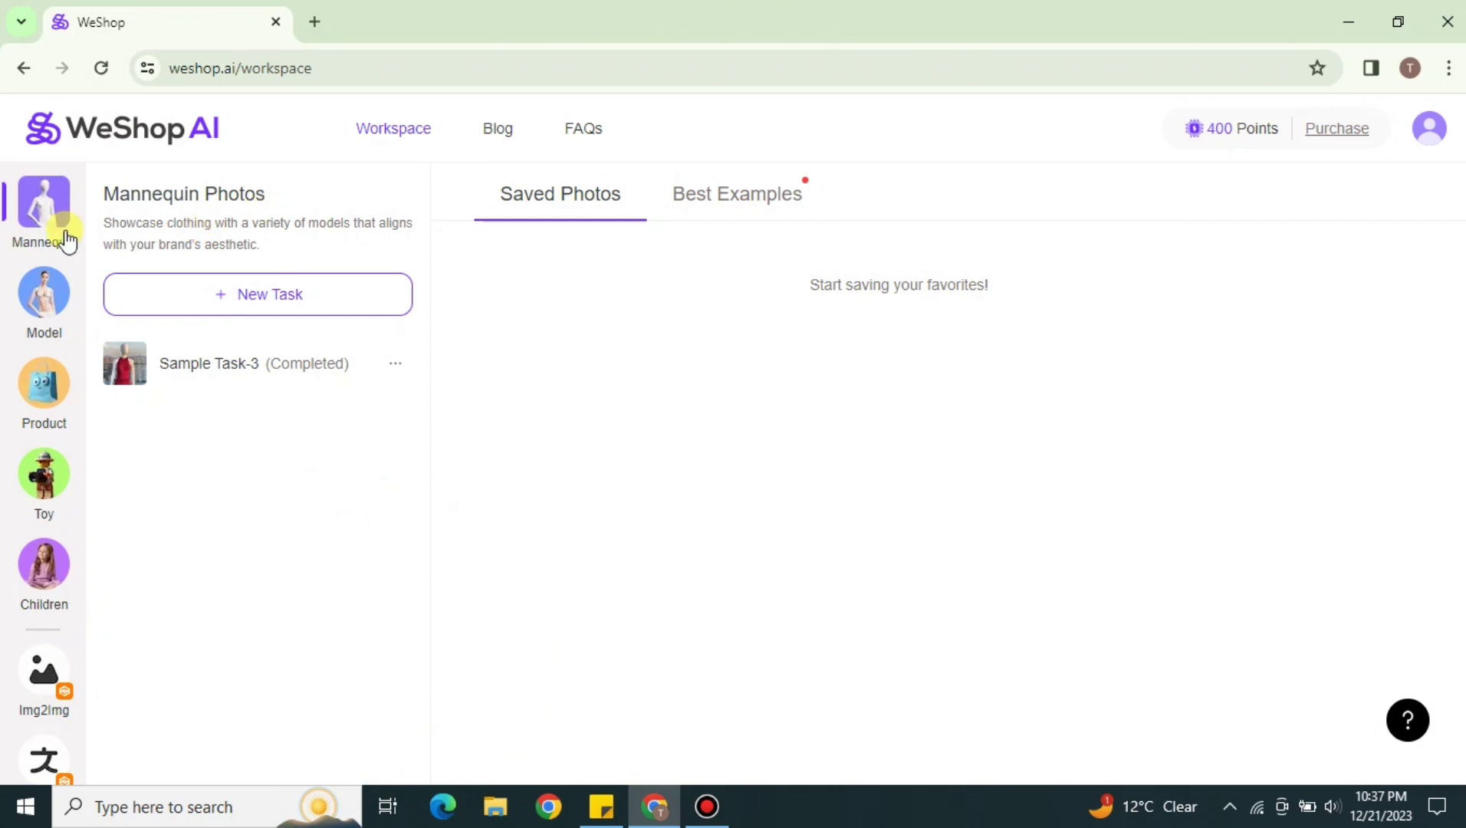
Step: Create new Model Photos task Task-4995619 and start uploading its original image
click(43, 307)
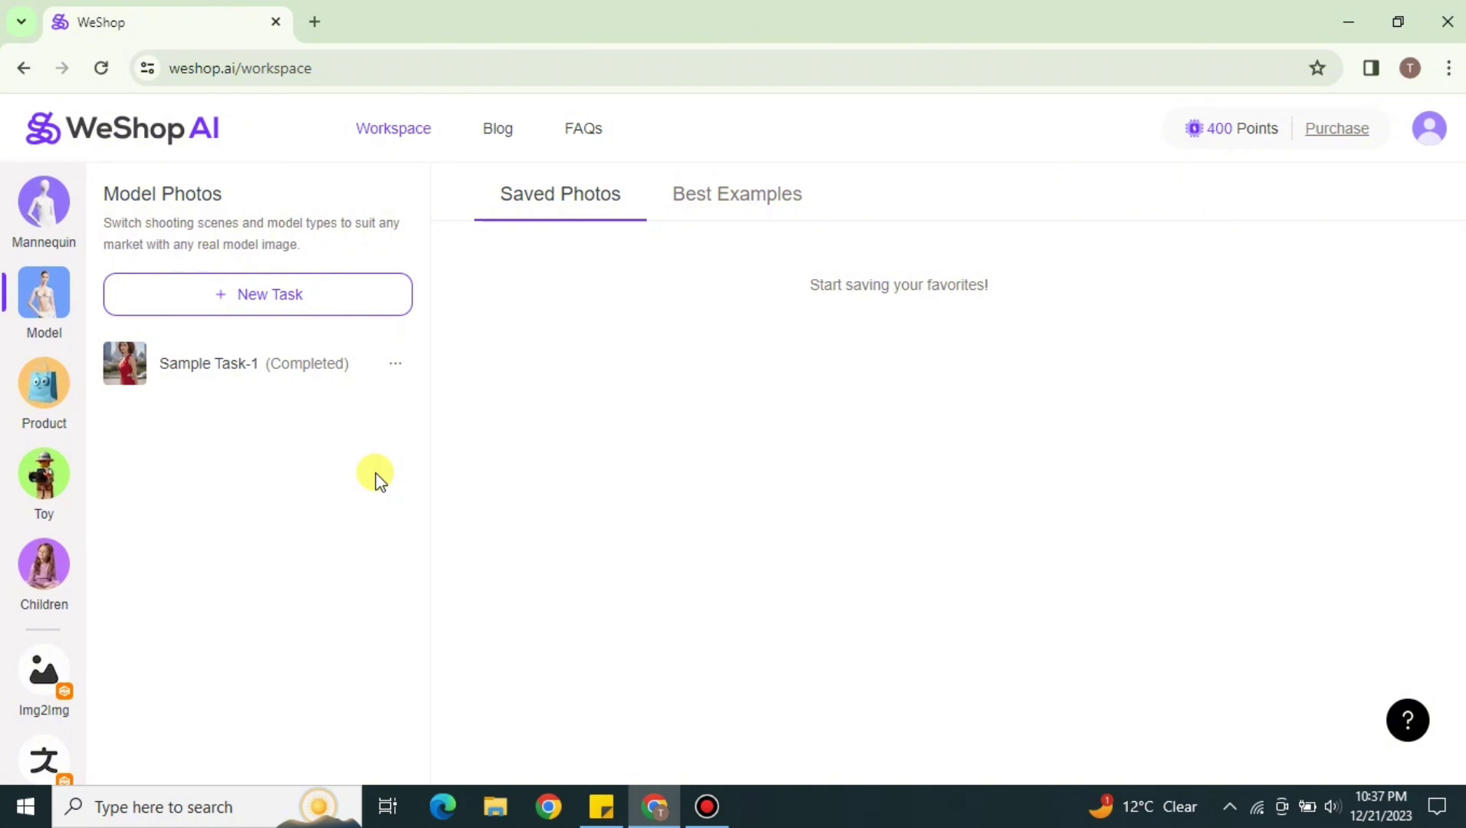
click(344, 316)
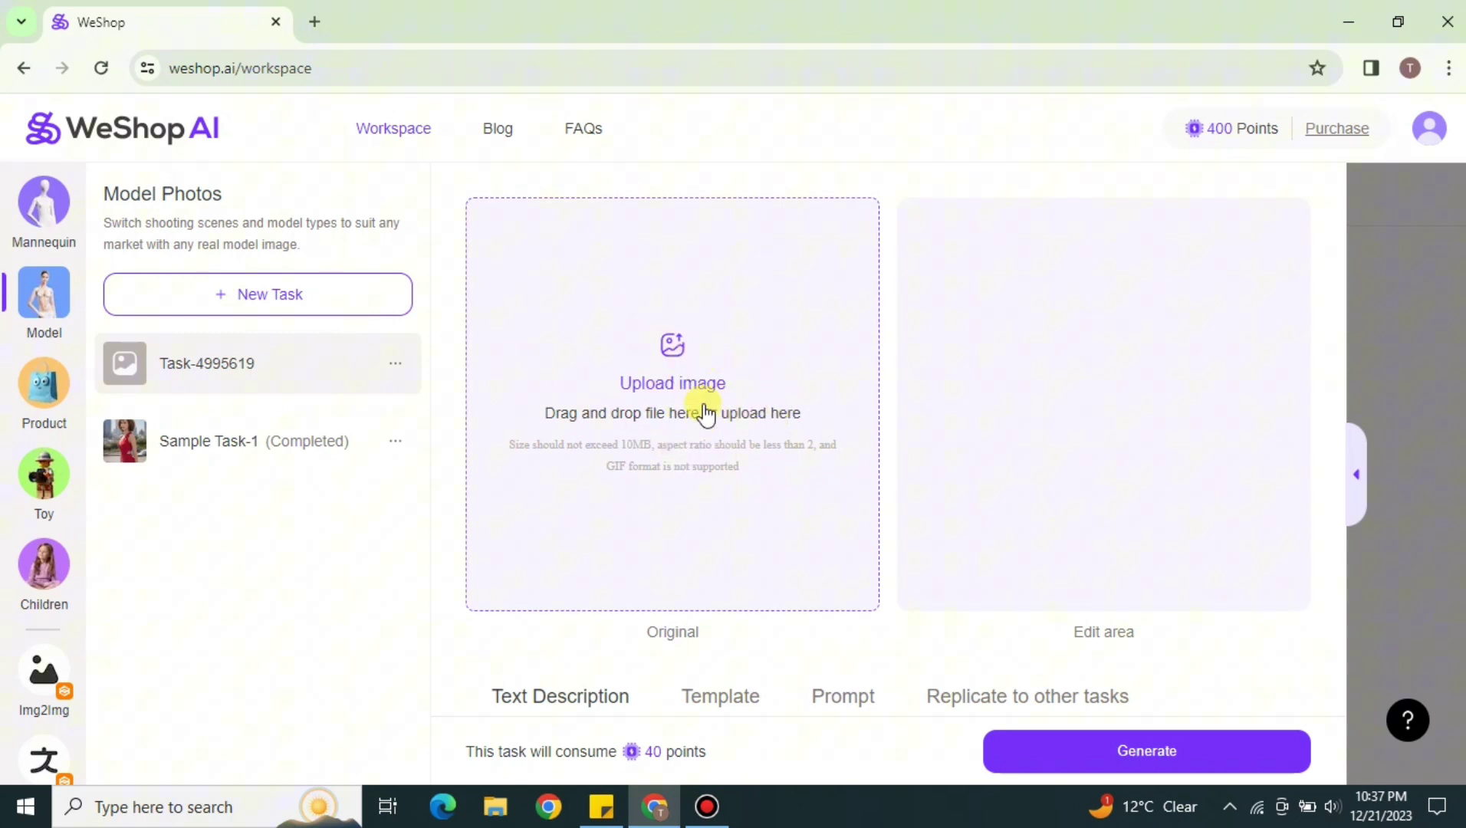
click(691, 383)
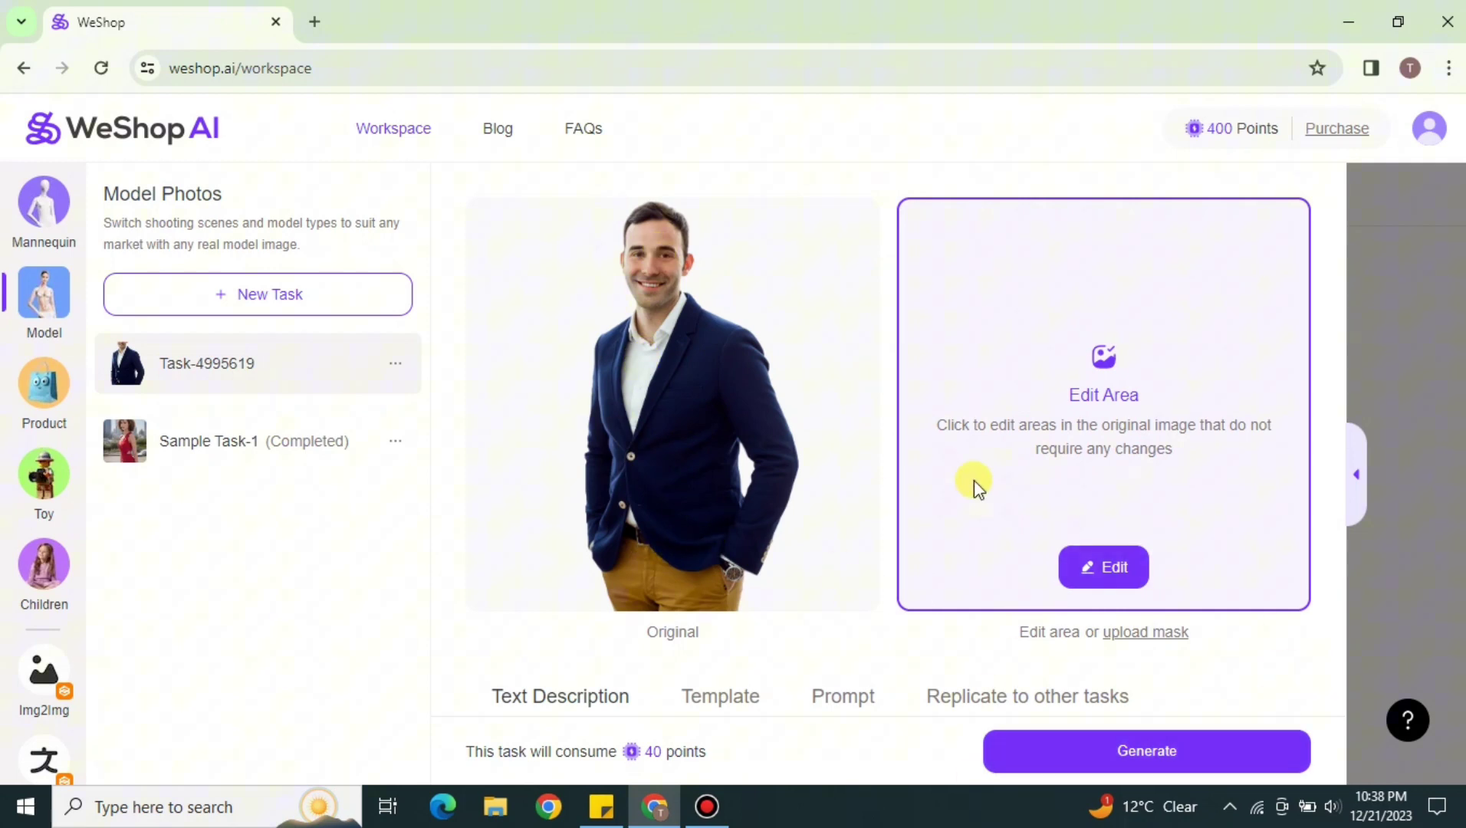
Step: Open the edit-area mask editor for the navy blazer original photo
click(1102, 567)
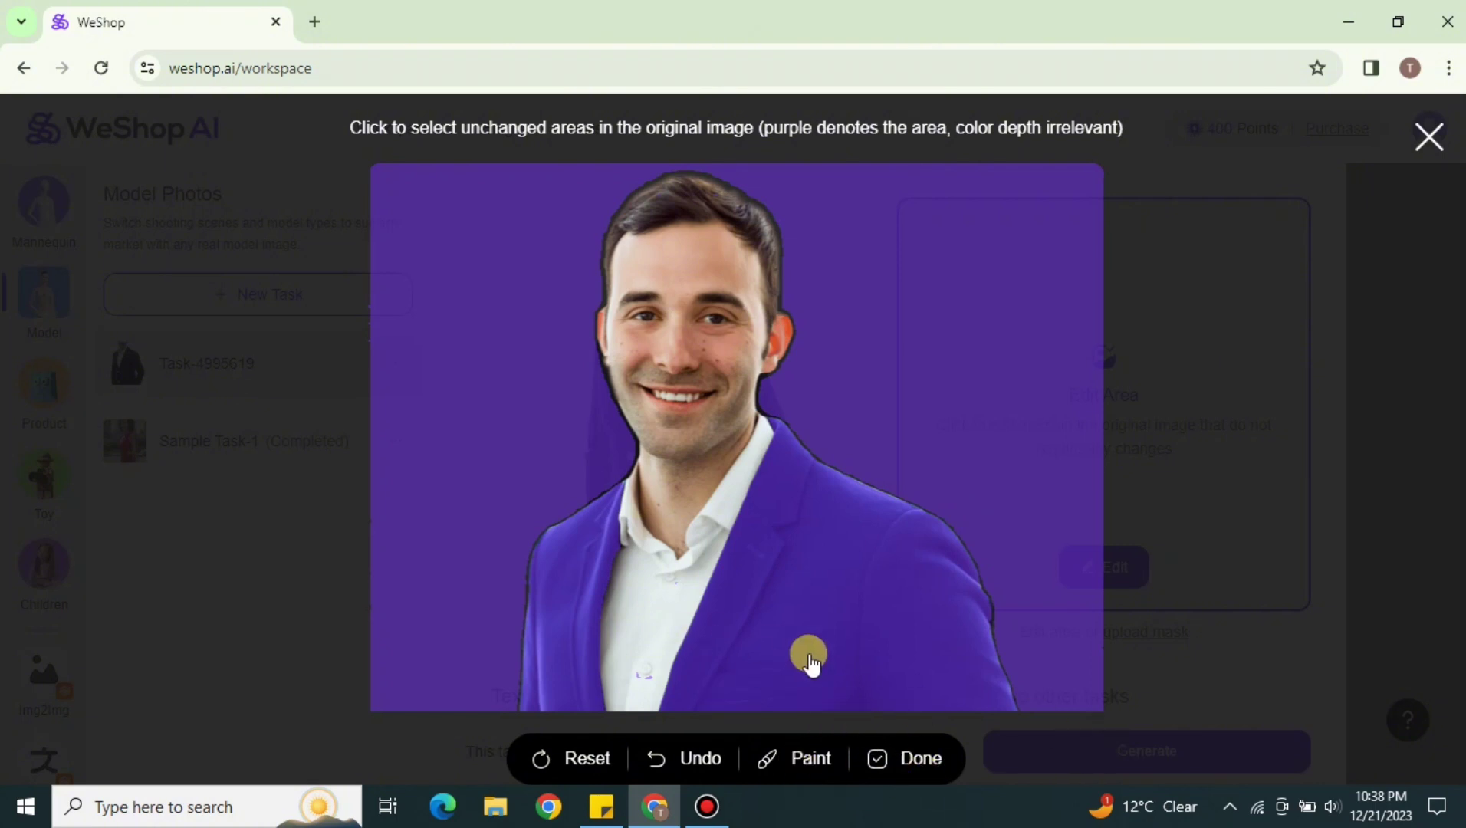
Step: Save the blazer-and-background mask and try generating, which warns 'Command can not be empty.'
click(923, 774)
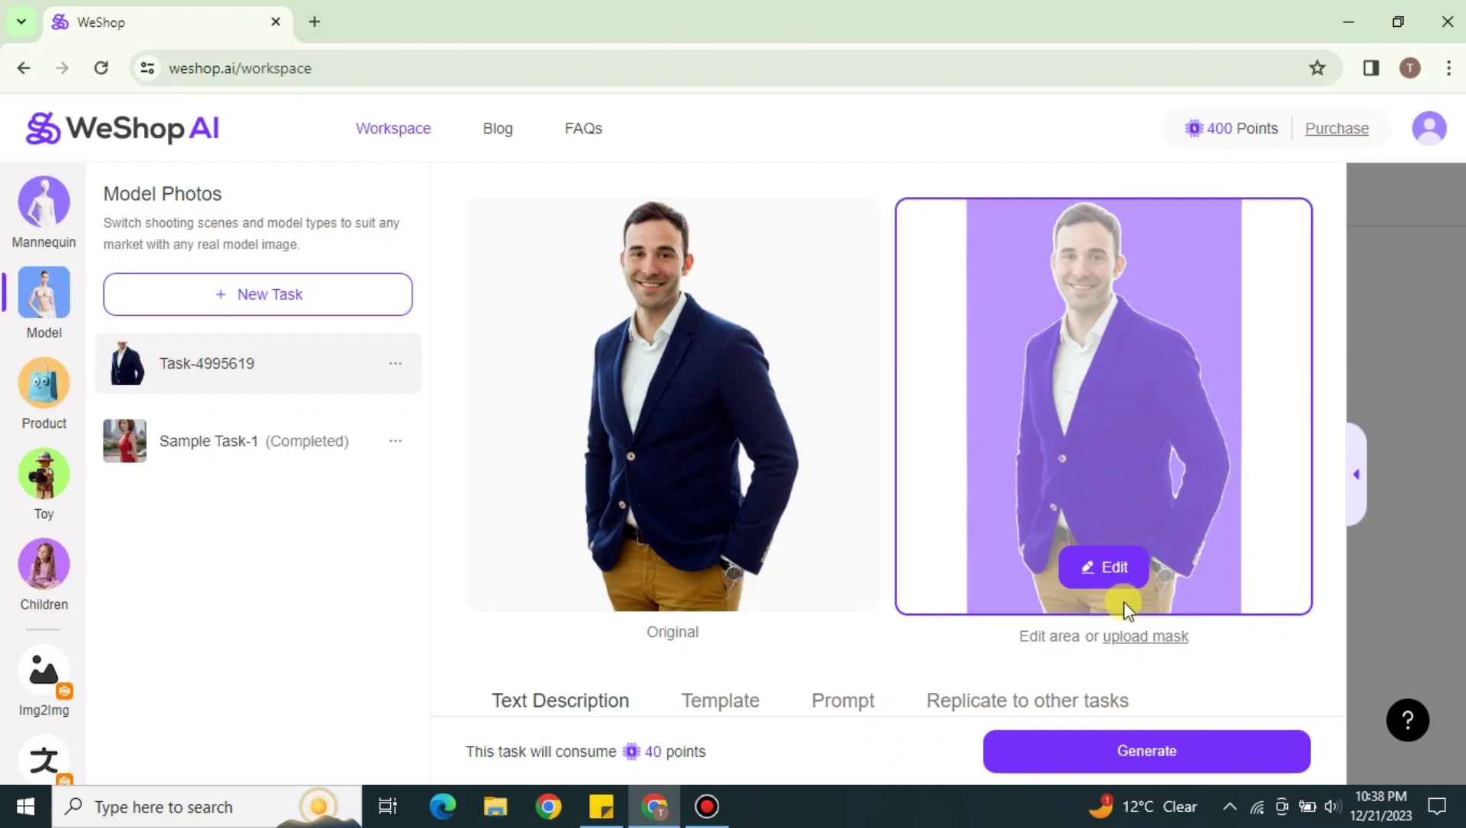
click(1119, 754)
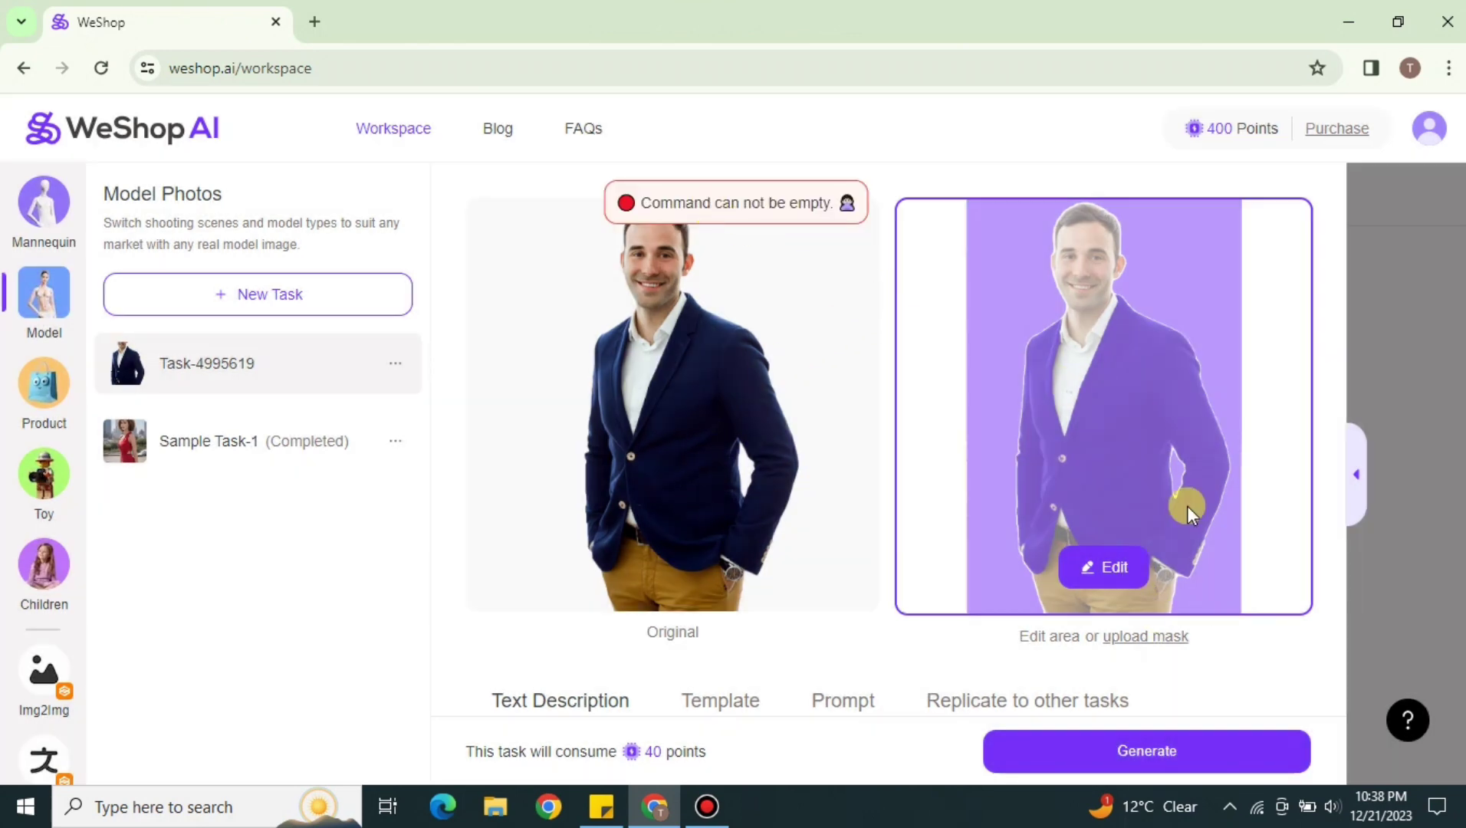
Step: Look through the Template, Prompt and Replicate options, ending on the Template model avatars
scroll(1188, 501, down, 8)
scroll(949, 471, up, 2)
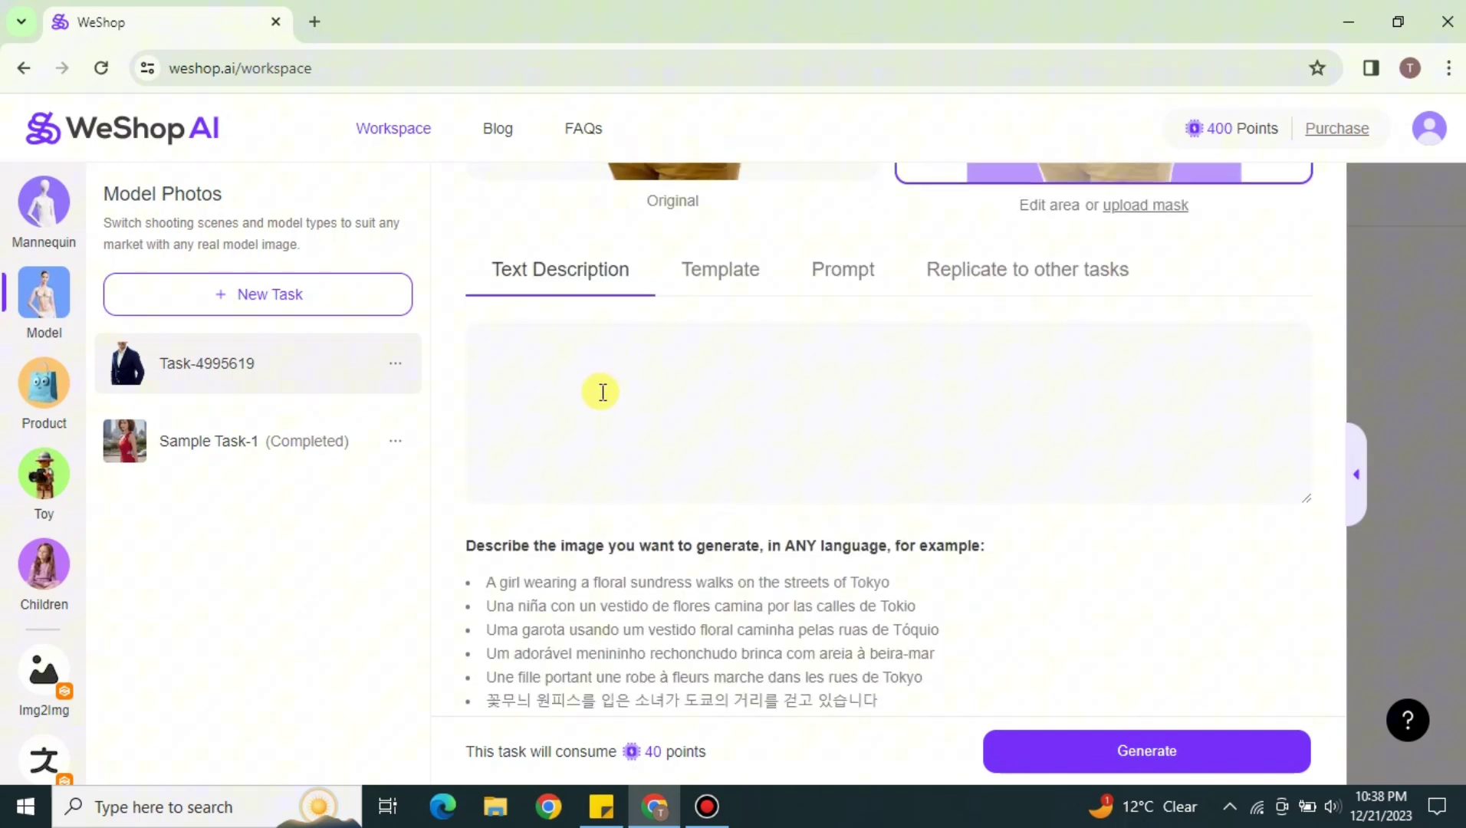
click(610, 382)
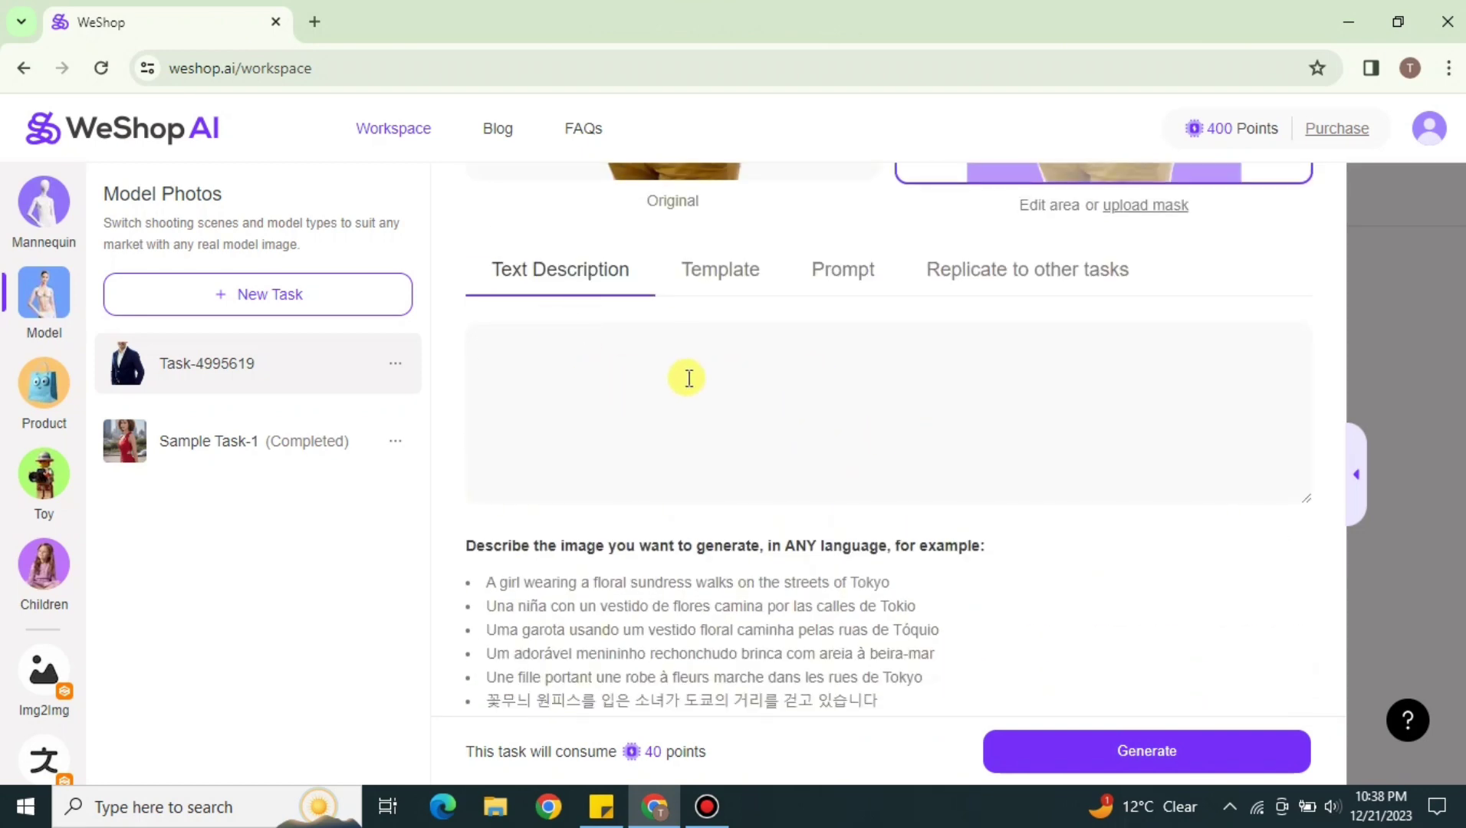
click(734, 291)
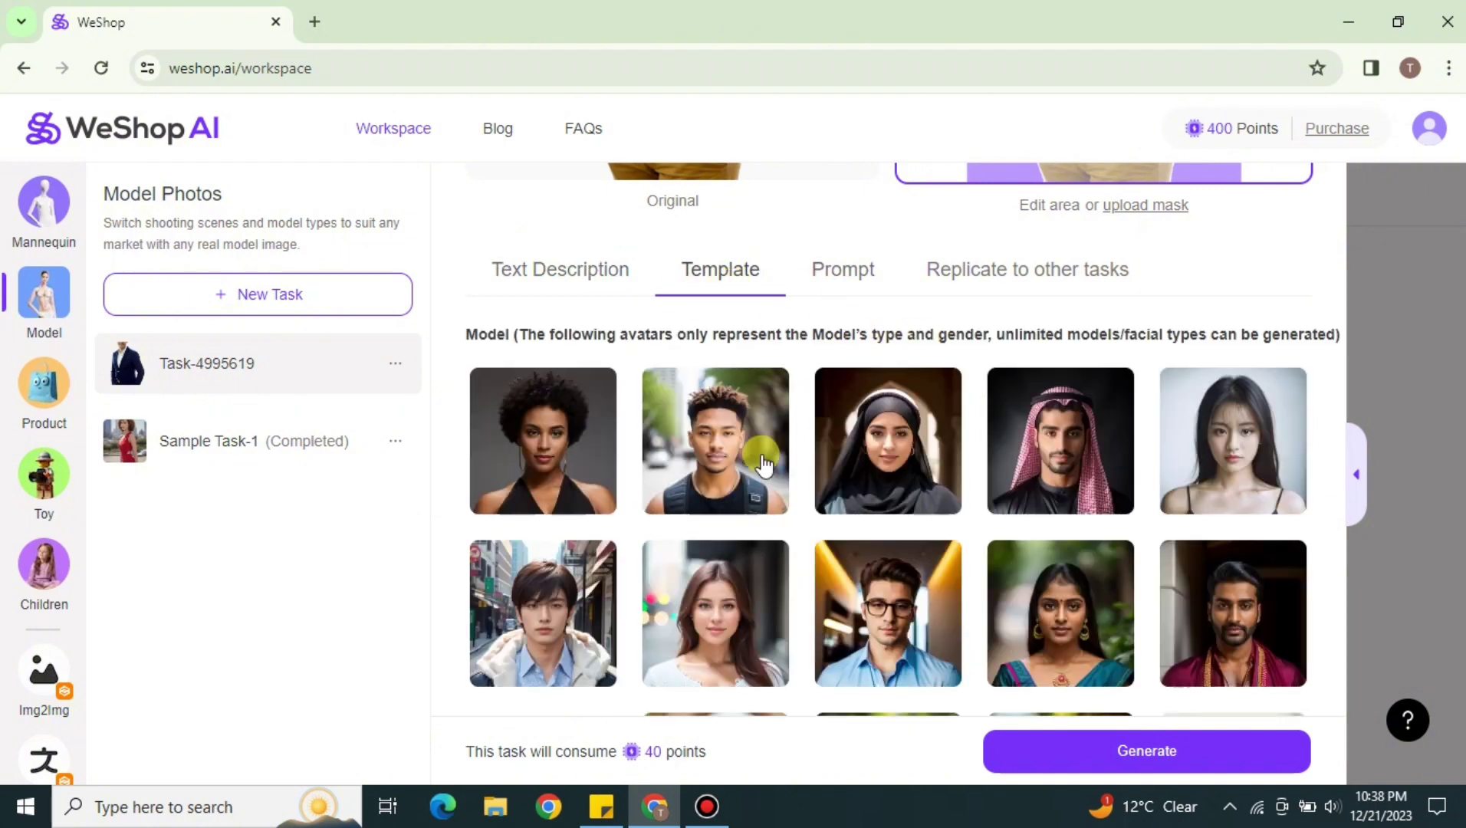
click(849, 277)
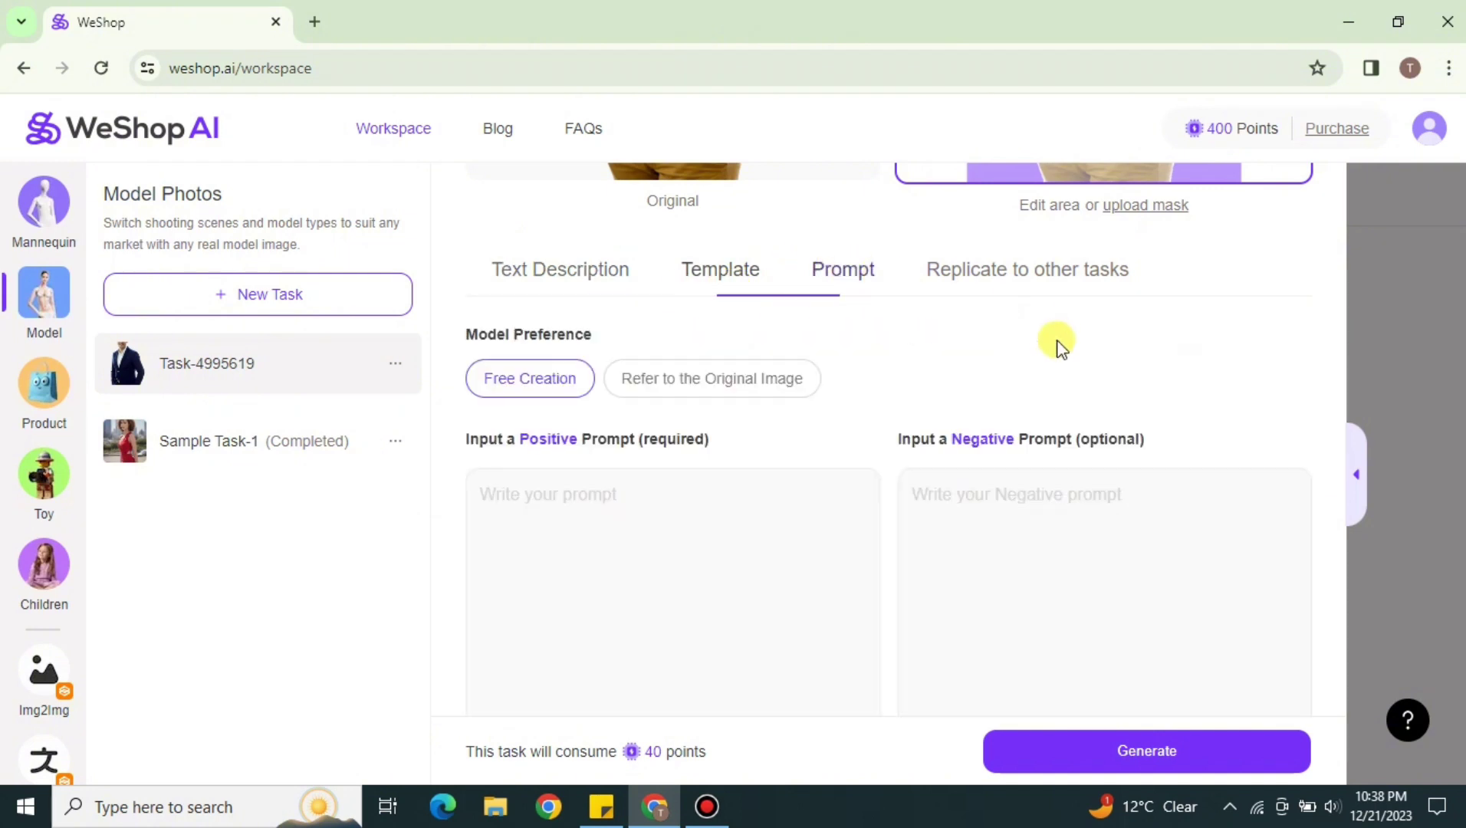
click(1026, 285)
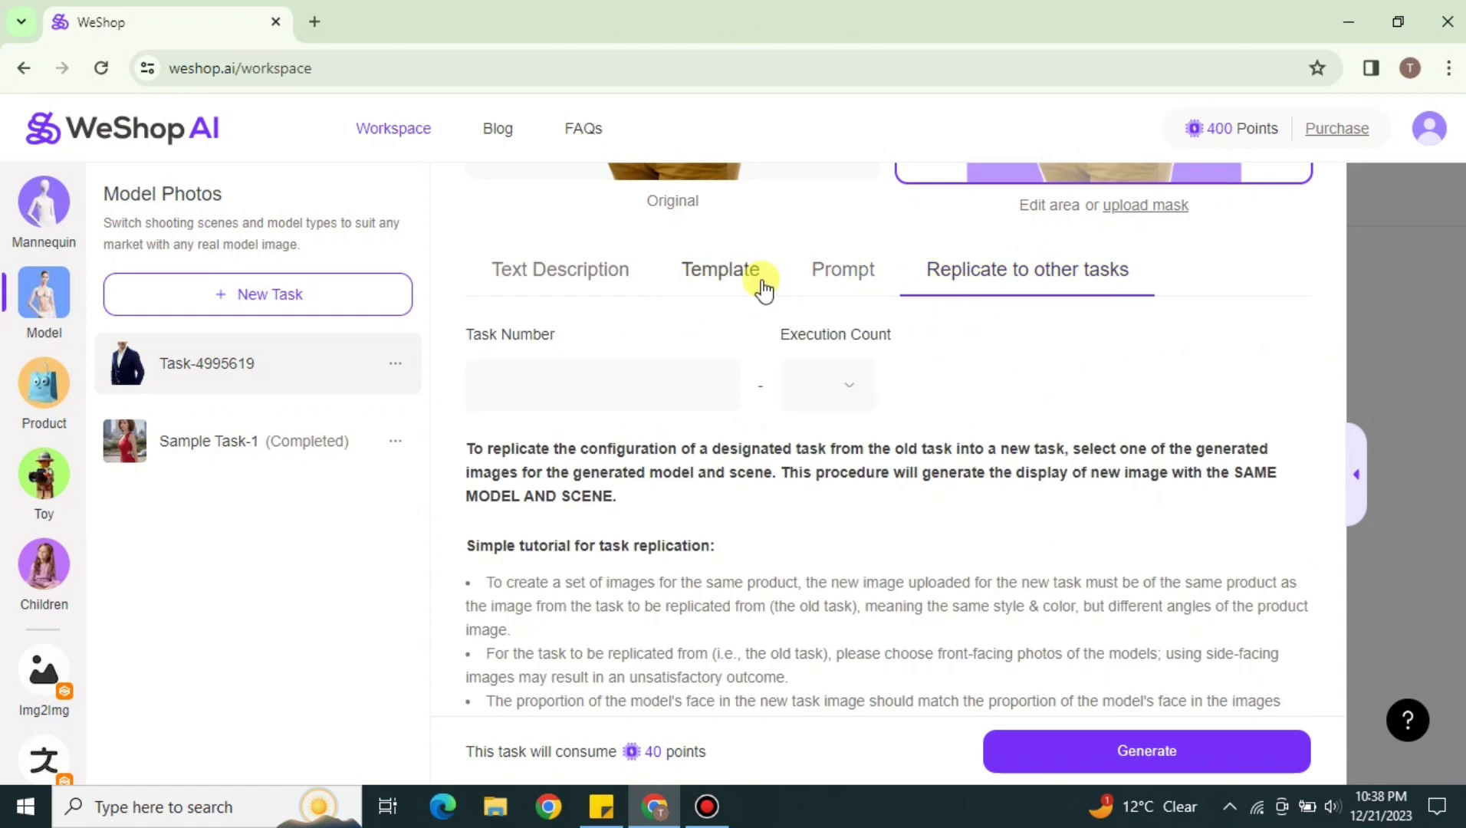
click(746, 290)
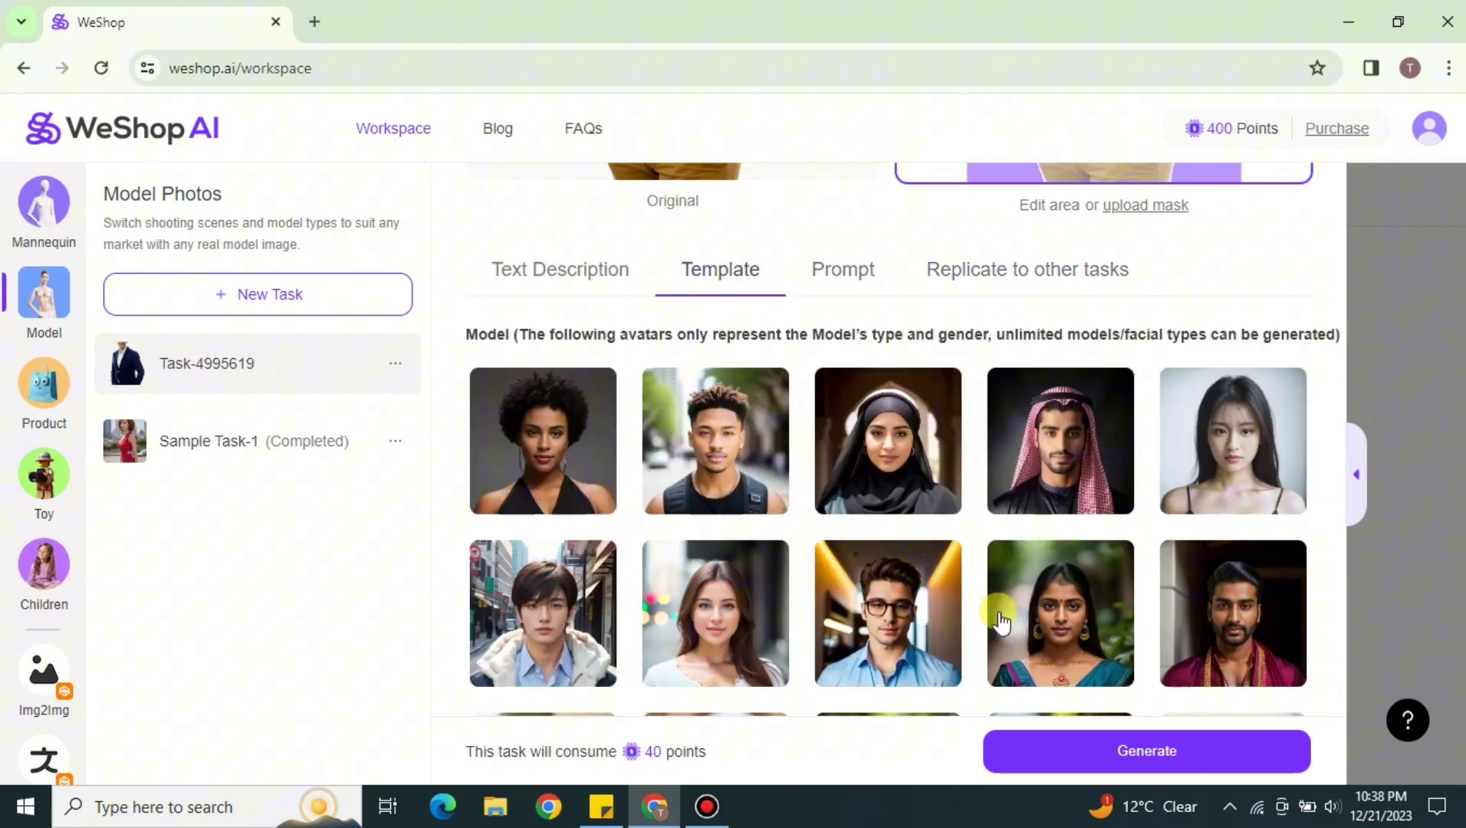
scroll(1000, 613, down, 3)
Step: Choose the glasses-wearing male model and the Instagrammable indoor location
click(866, 414)
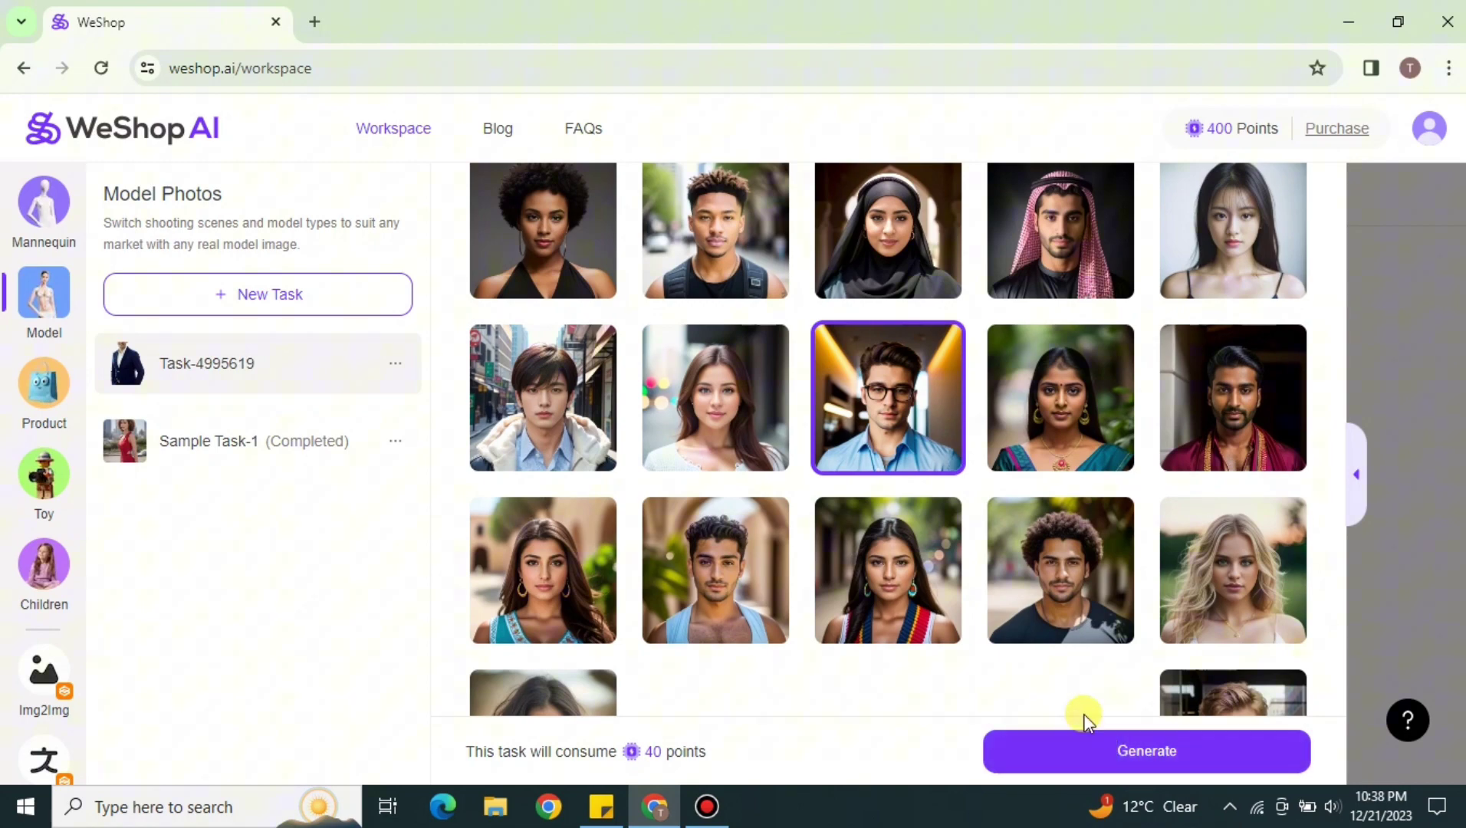
scroll(1071, 704, down, 6)
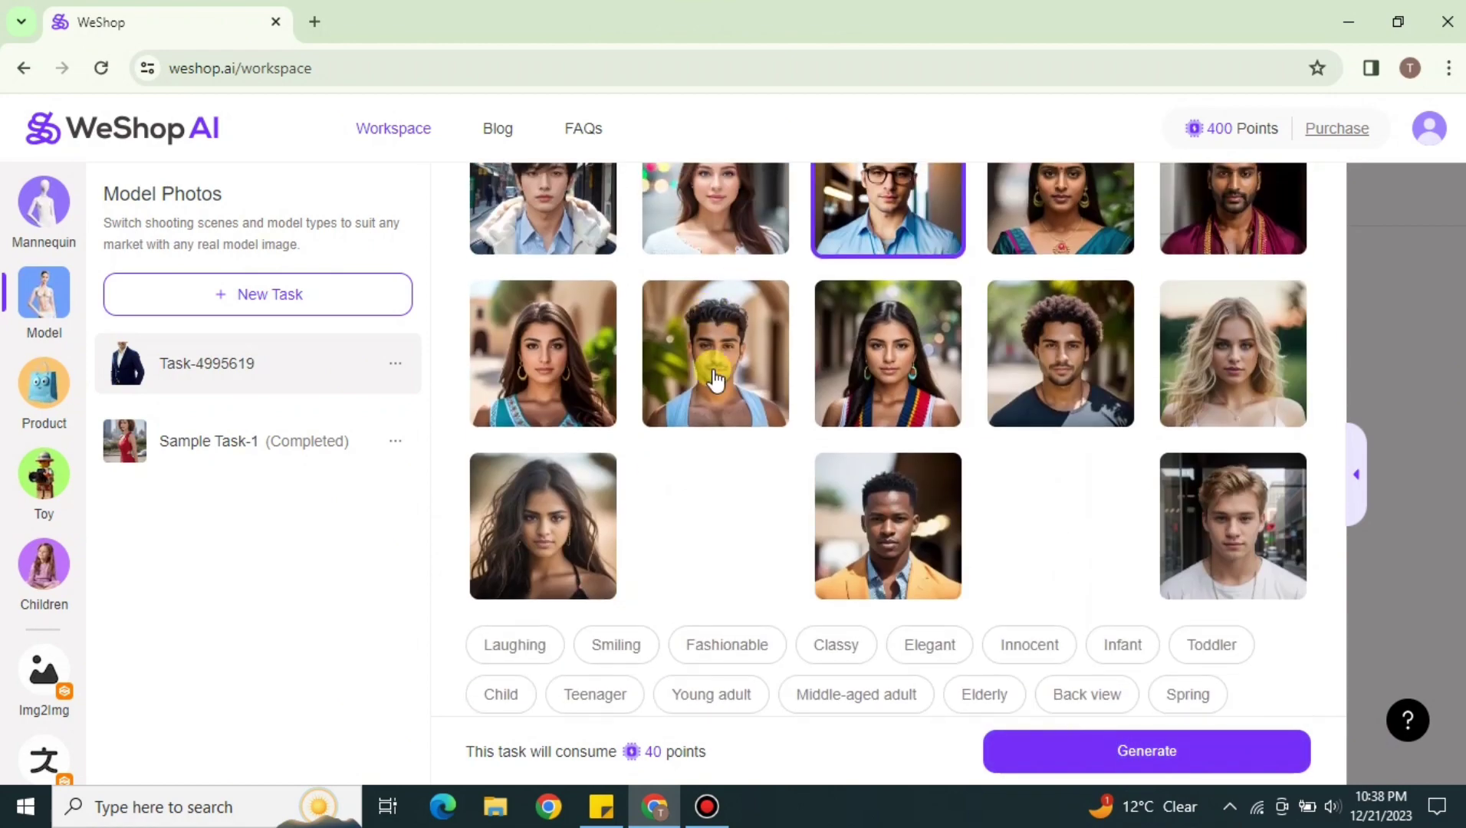
scroll(844, 430, down, 8)
scroll(924, 606, down, 4)
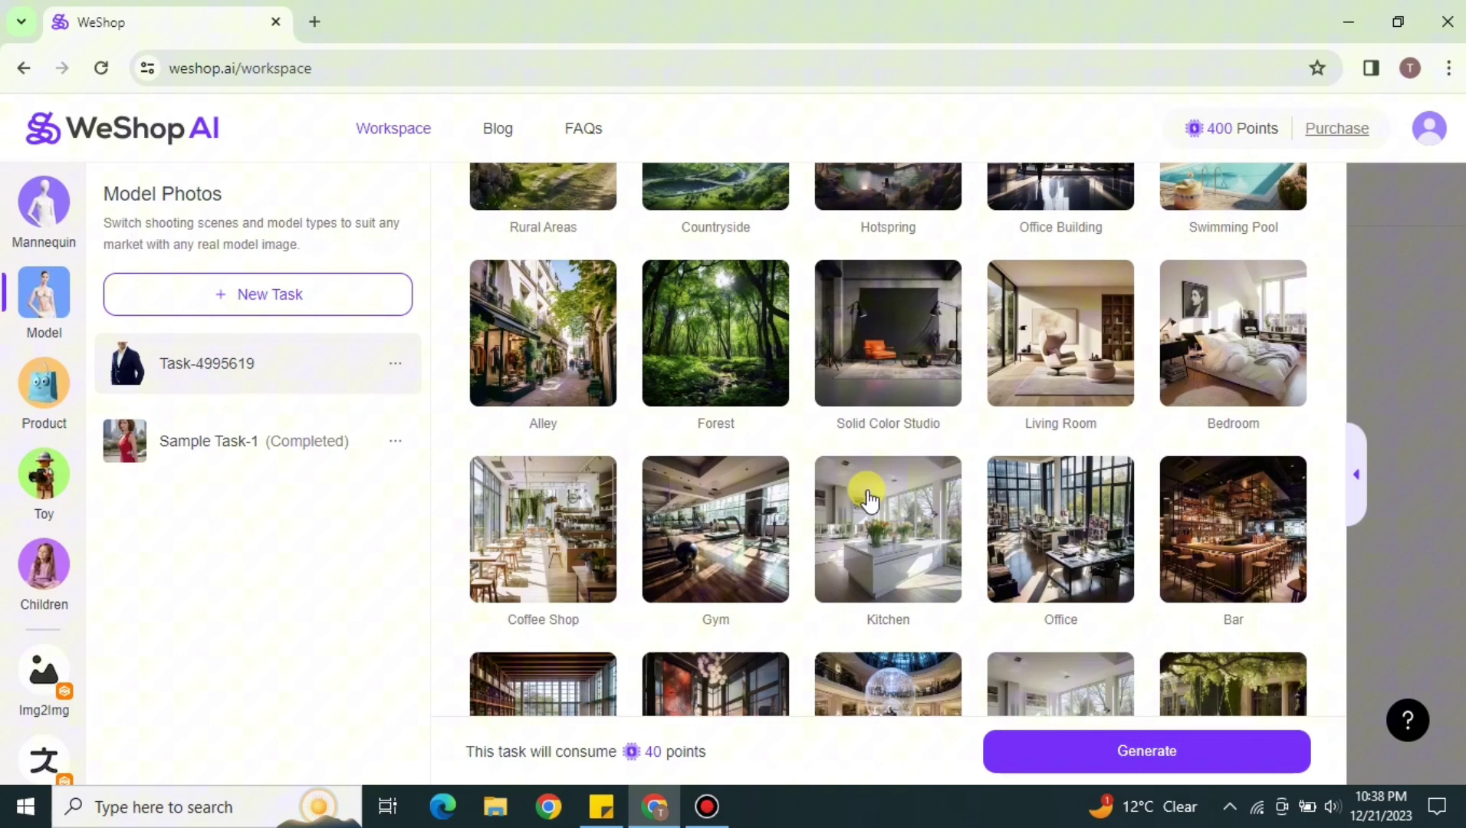
scroll(928, 604, down, 5)
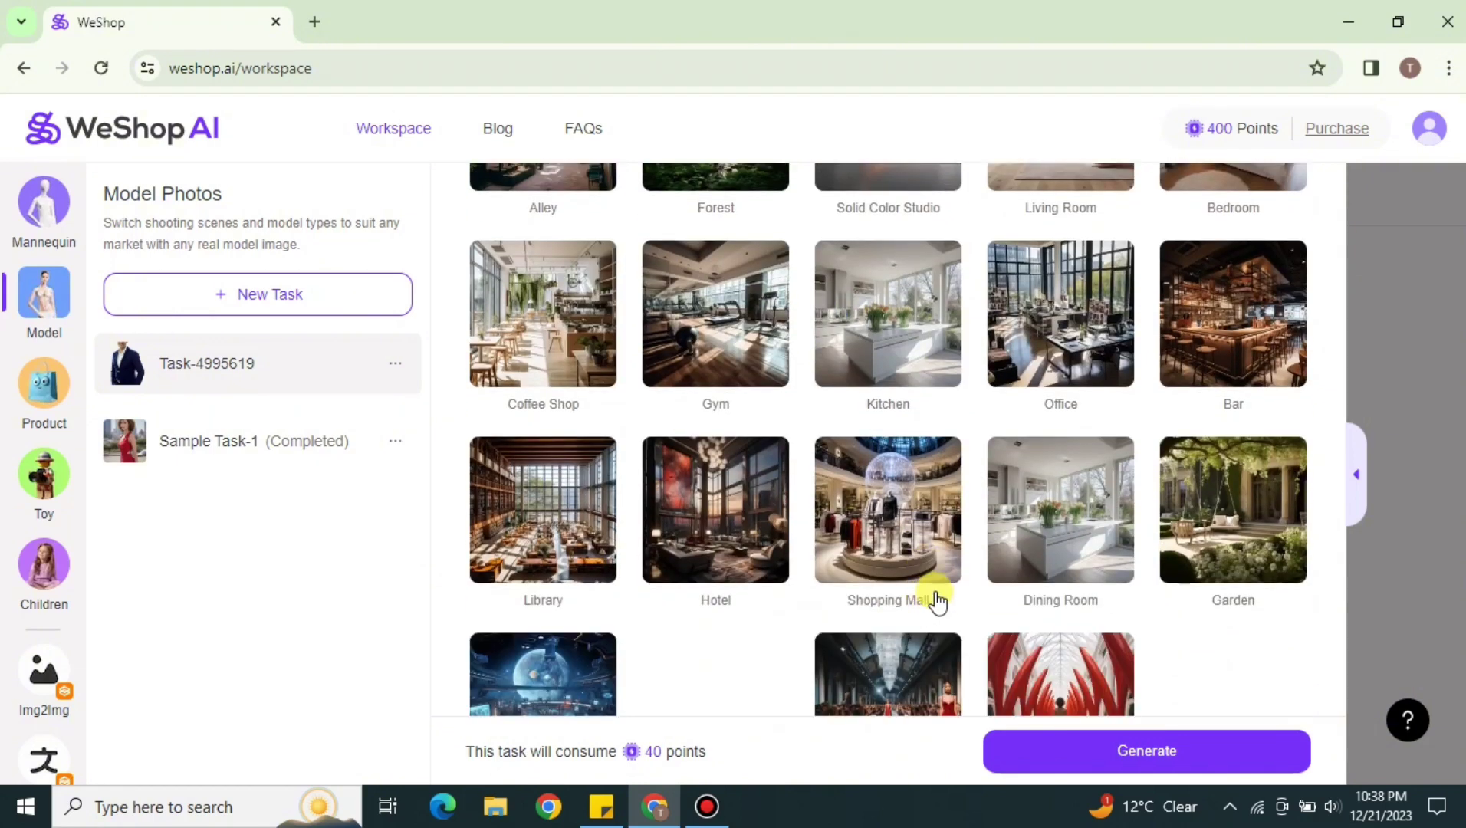
scroll(1064, 606, down, 3)
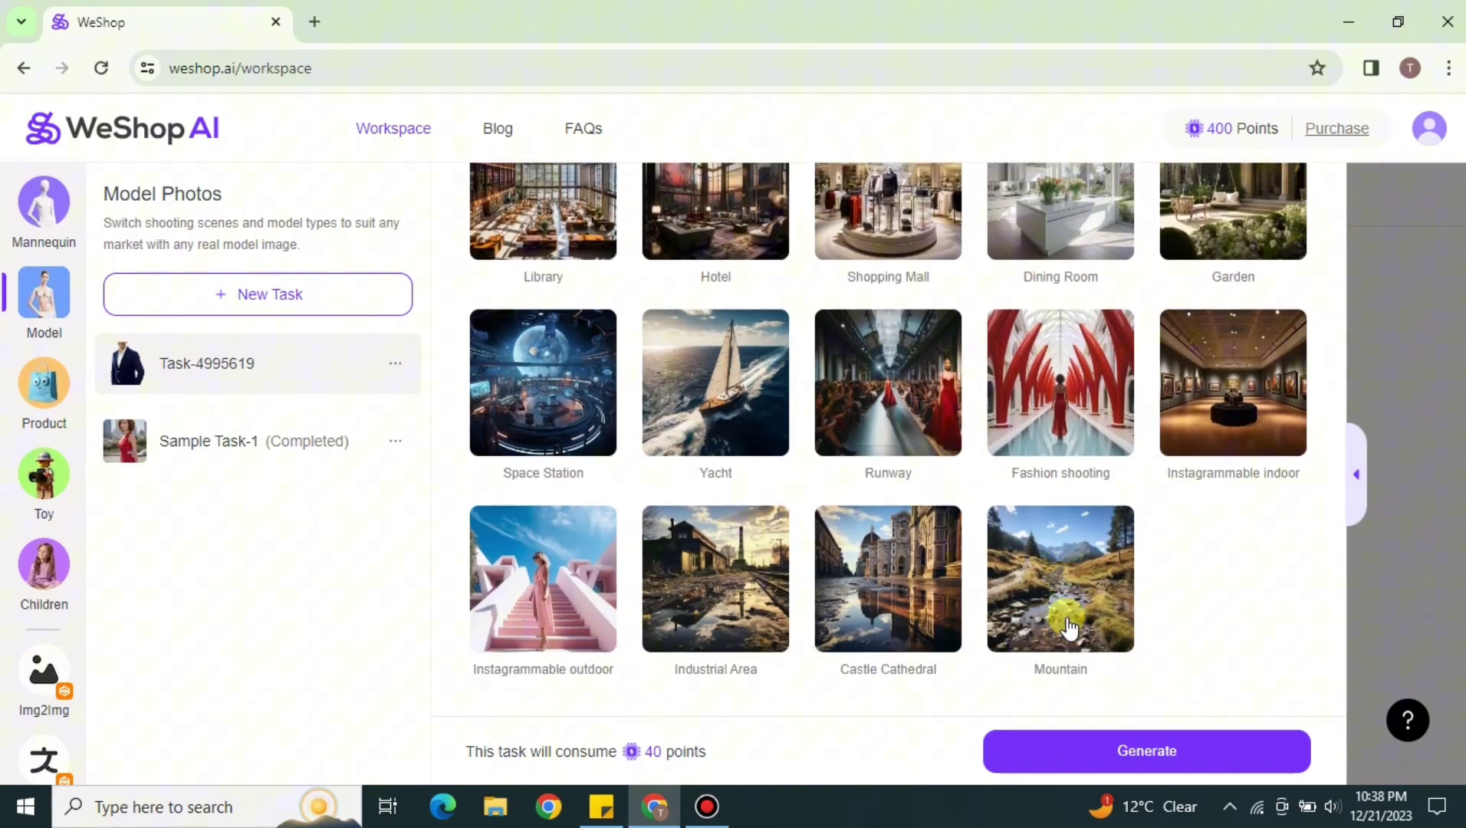
scroll(1197, 529, up, 3)
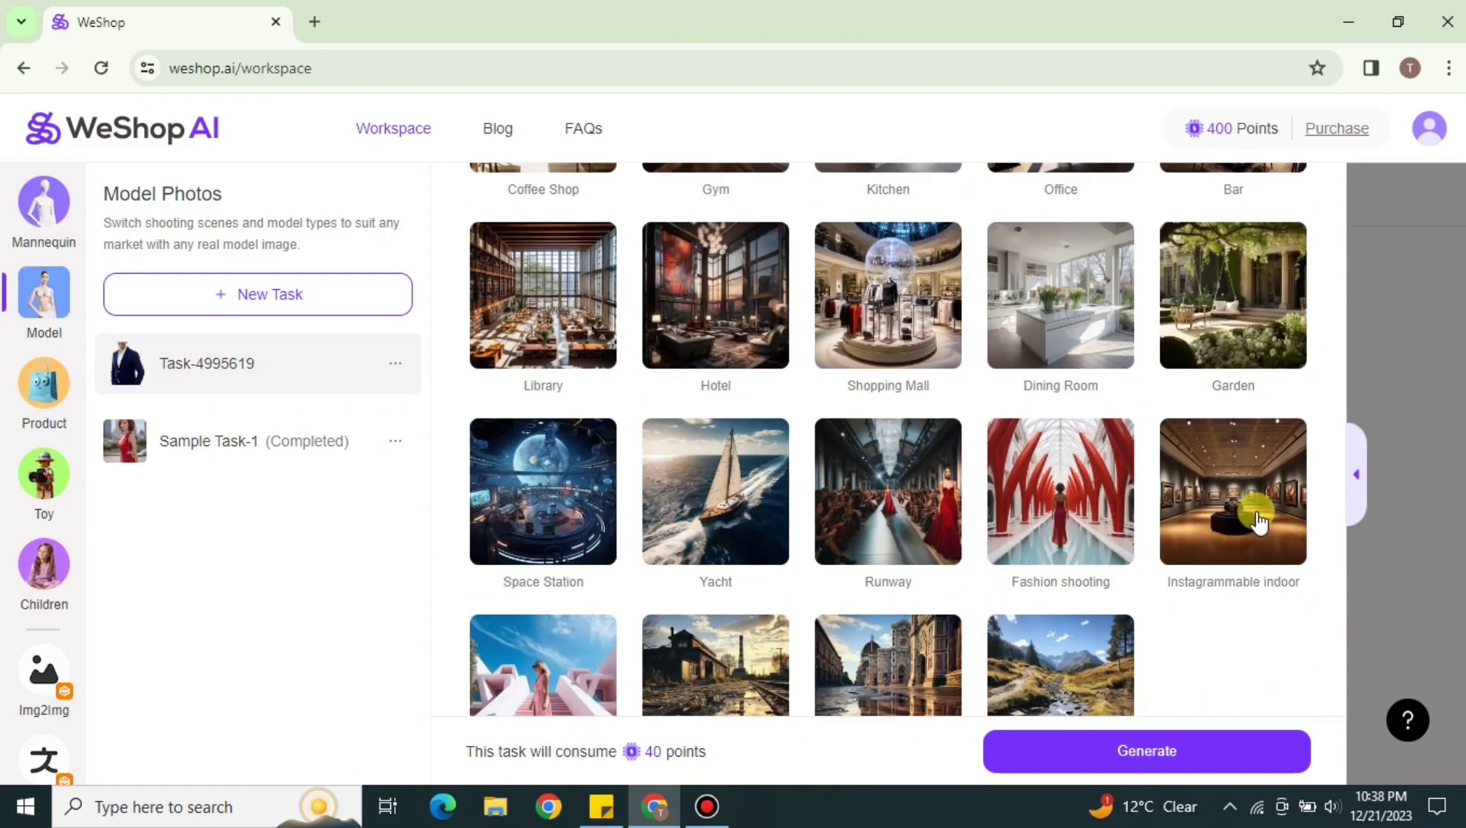
click(1262, 512)
scroll(1146, 513, down, 3)
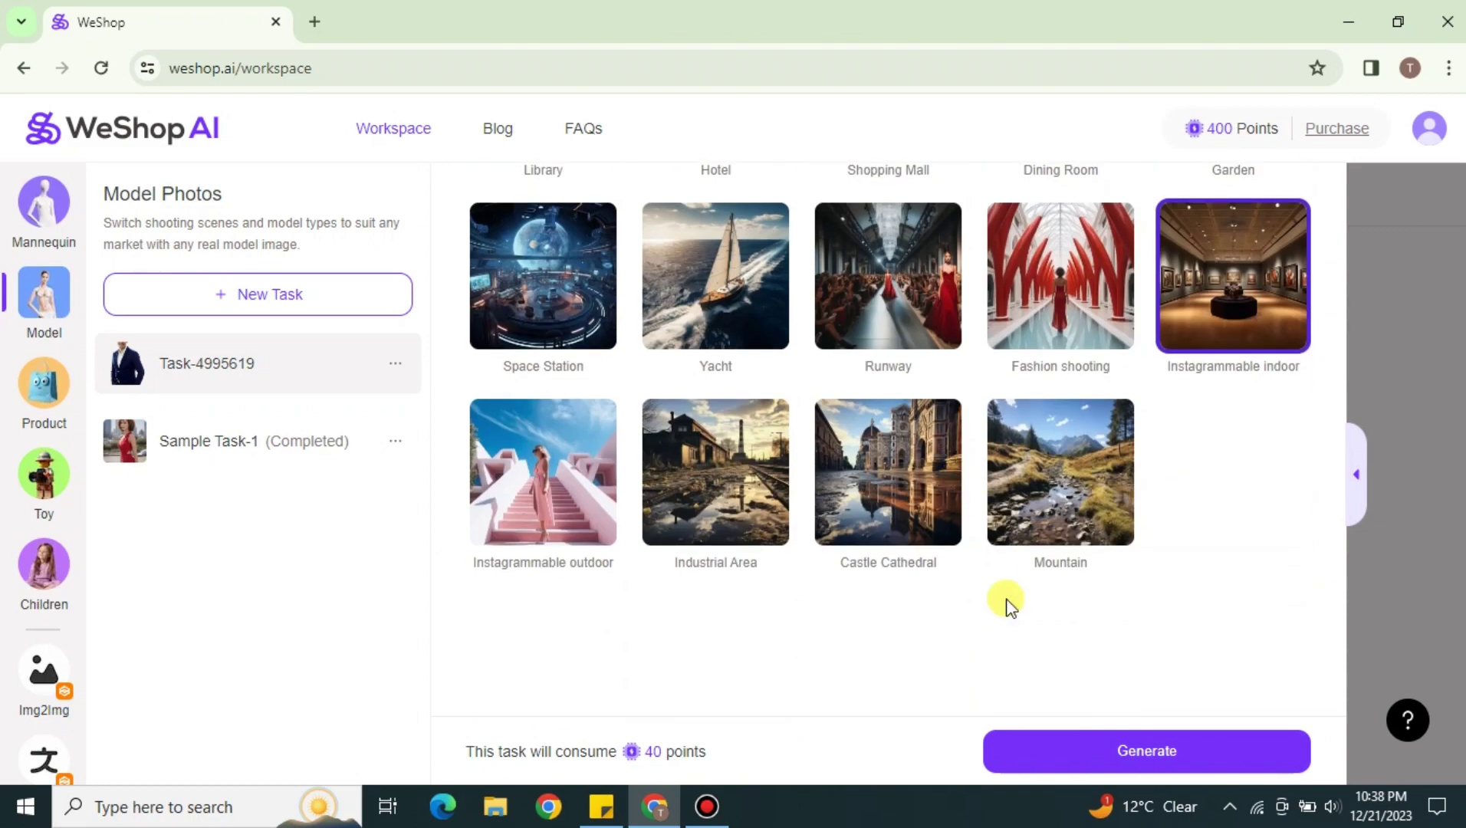
Step: Generate the navy blazer model photos and scroll through the four results
click(1127, 751)
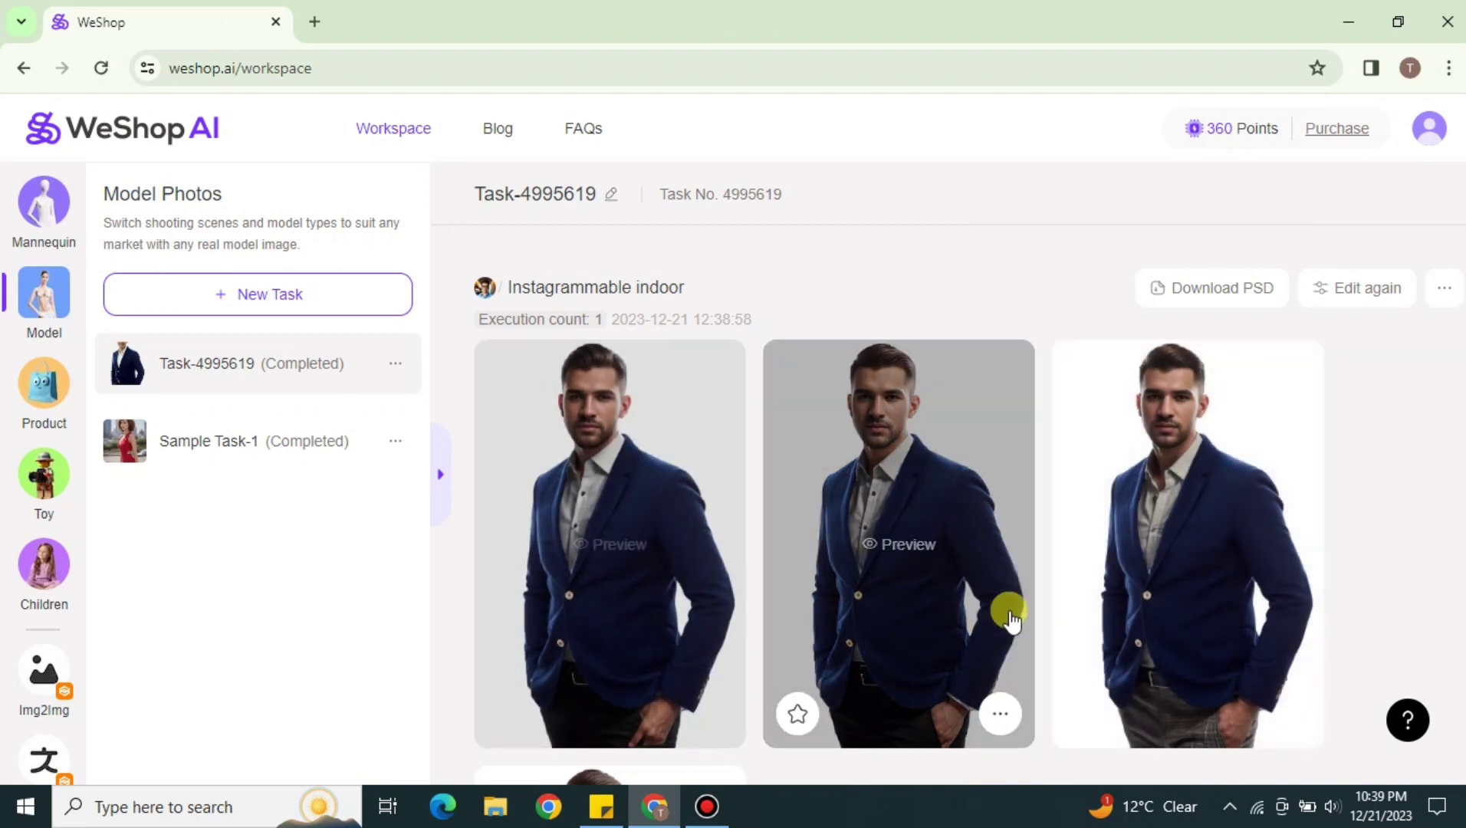
scroll(717, 740, down, 5)
scroll(893, 452, up, 5)
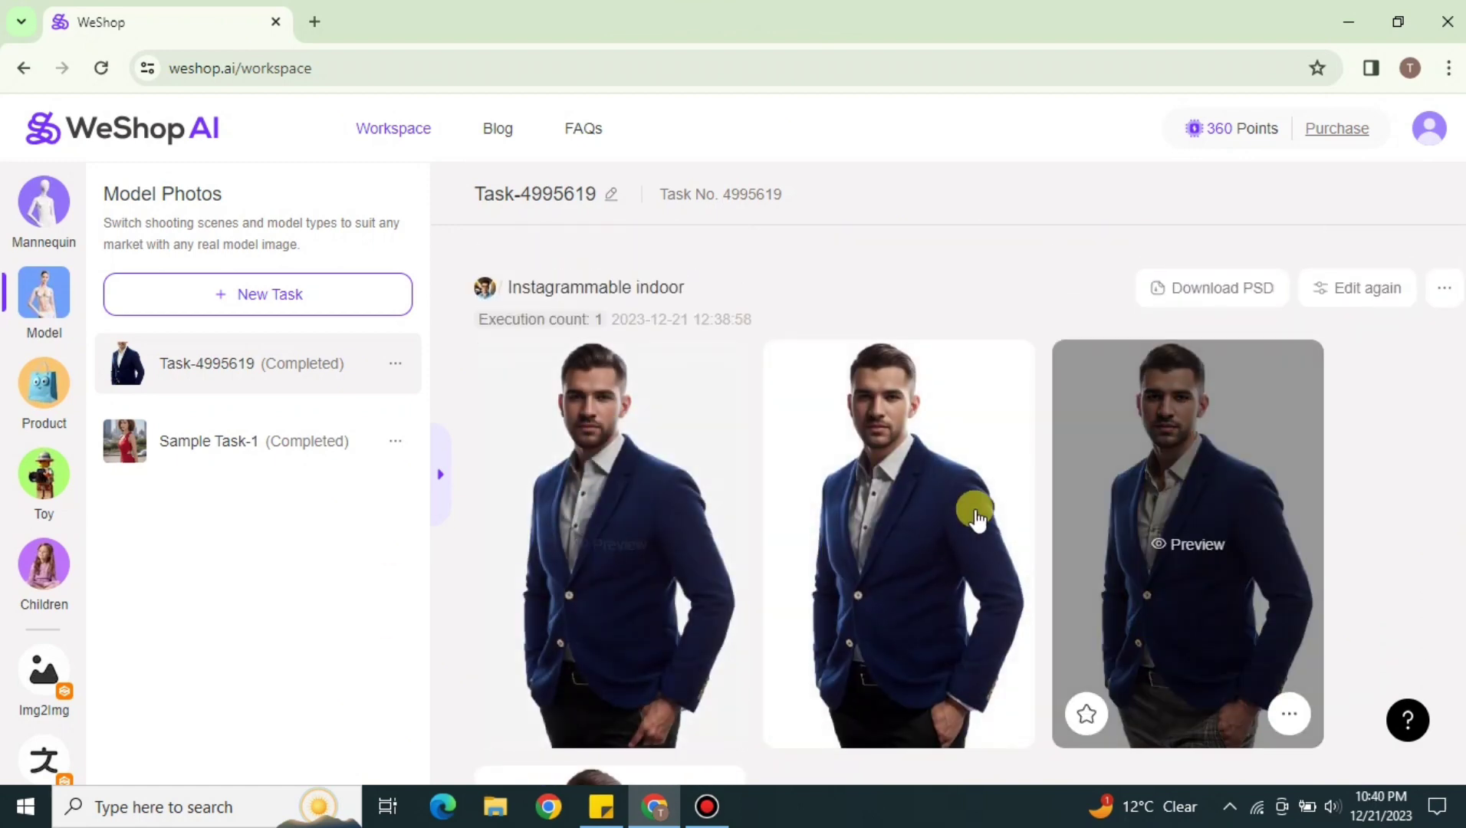
scroll(684, 727, down, 5)
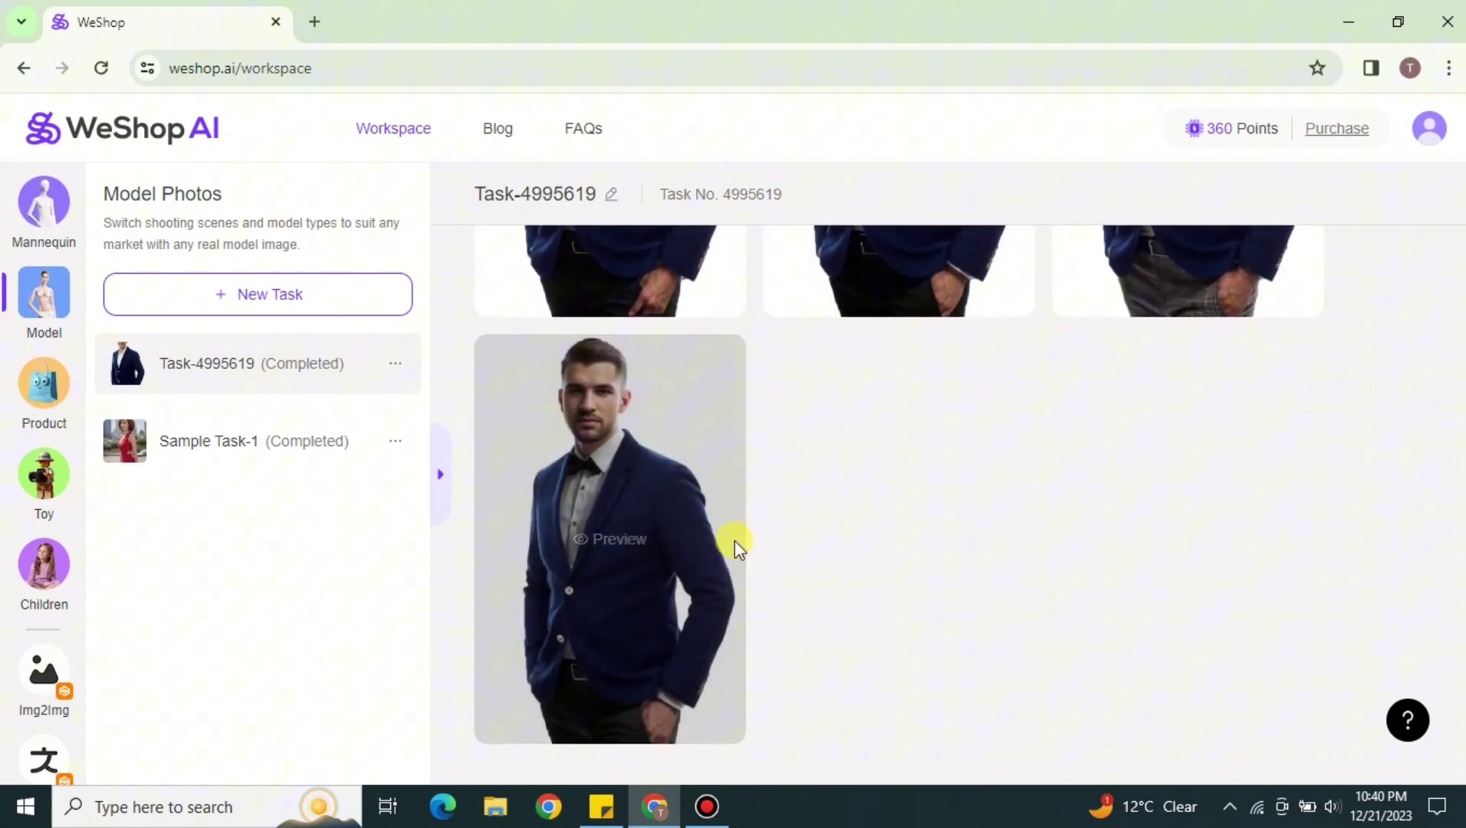
scroll(599, 485, down, 2)
scroll(630, 456, up, 3)
scroll(631, 456, up, 3)
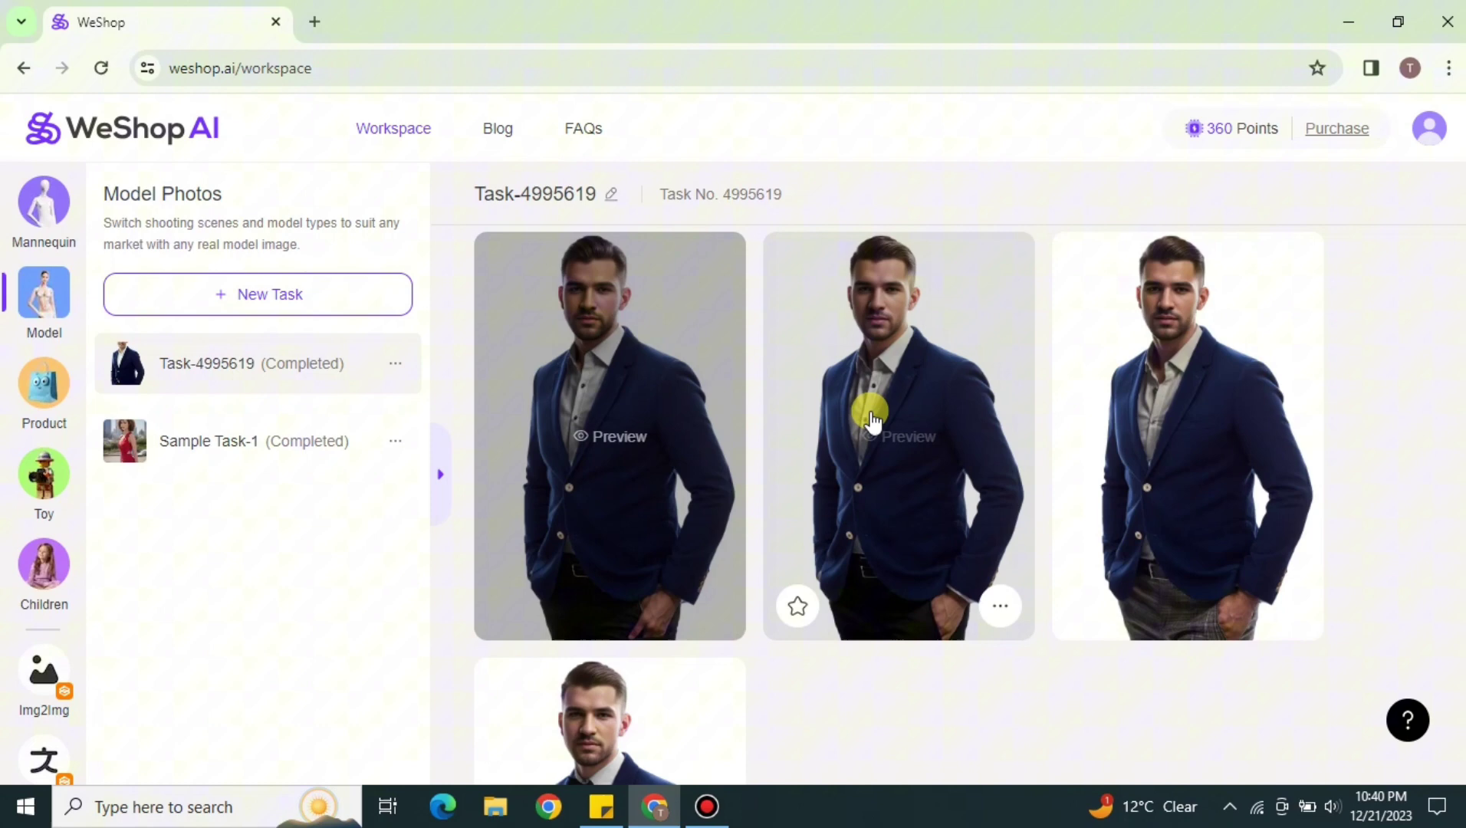
scroll(729, 433, down, 4)
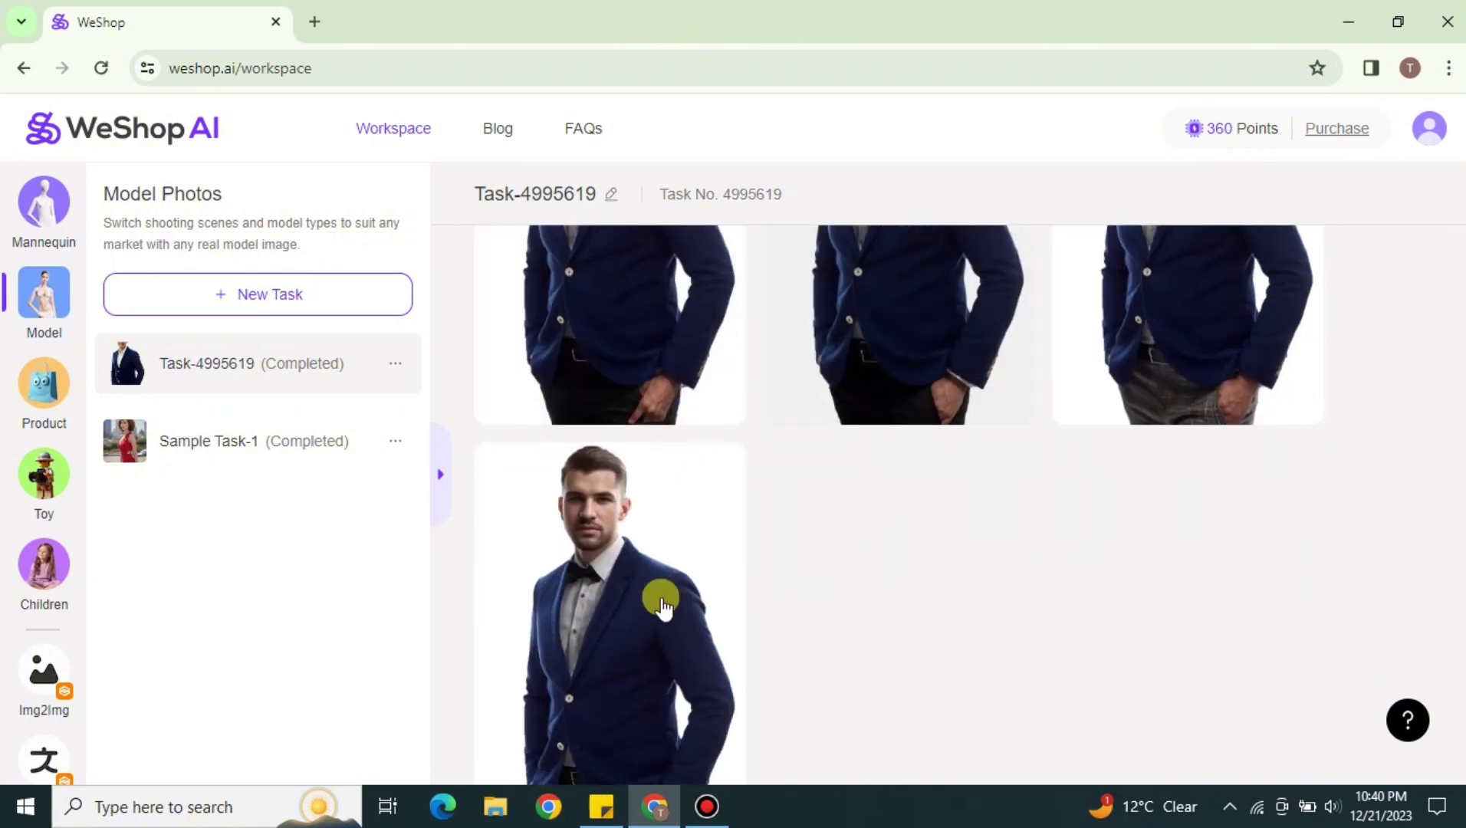
scroll(775, 548, down, 1)
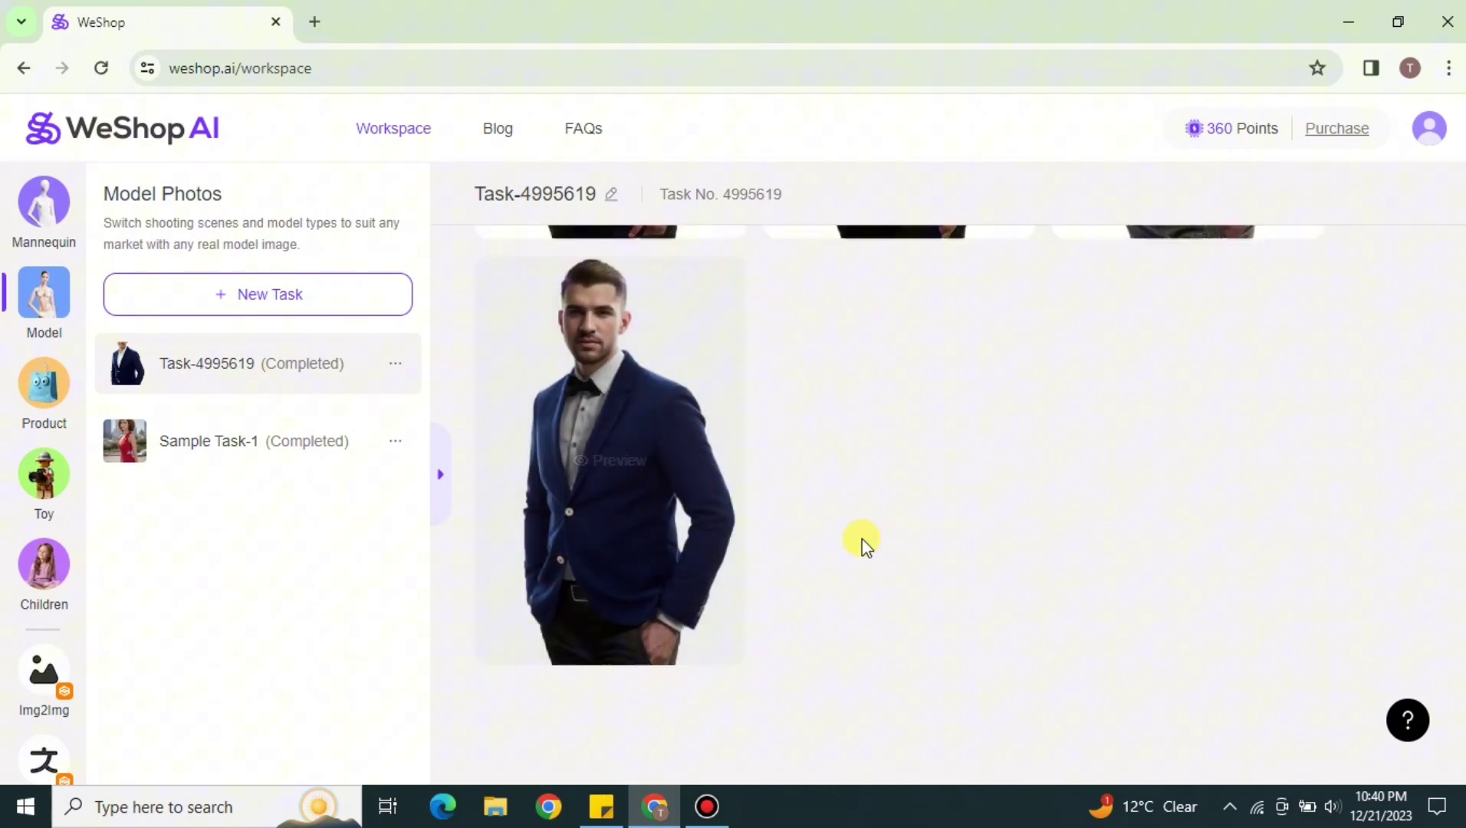
scroll(864, 543, up, 5)
scroll(897, 752, down, 4)
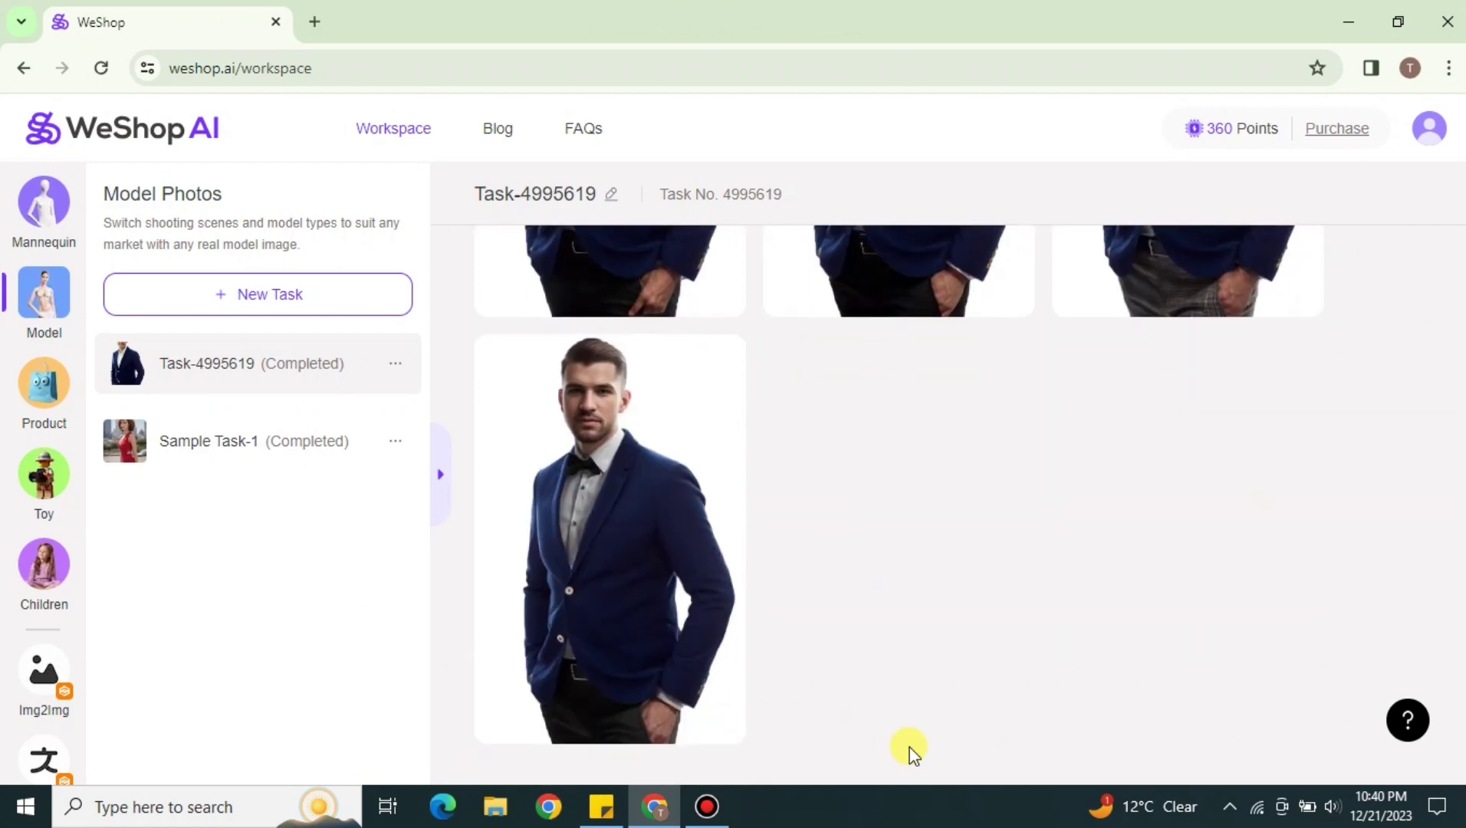
scroll(911, 749, down, 2)
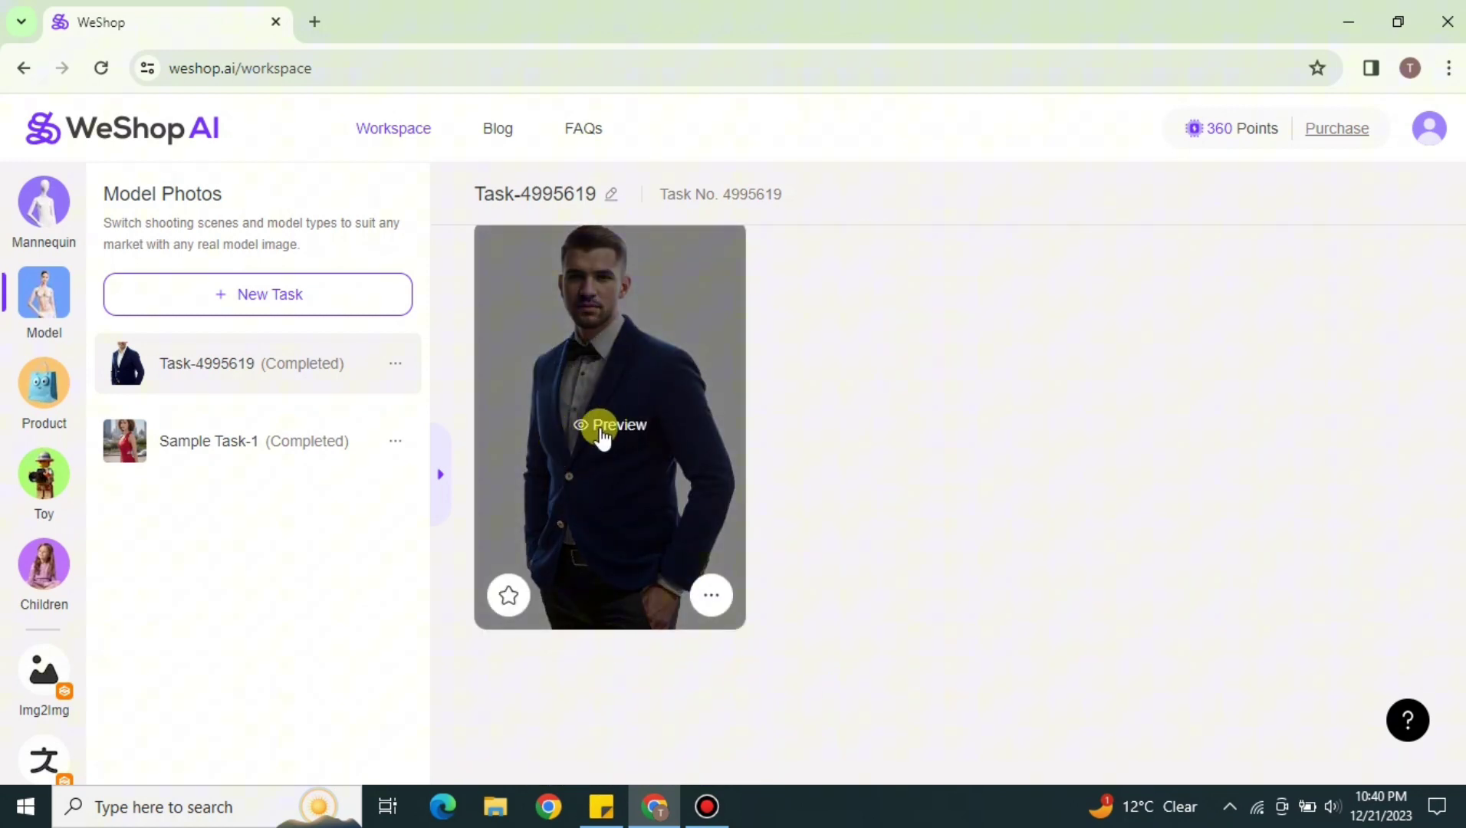
Step: Preview the fourth blazer photo, then download it at full size
click(619, 426)
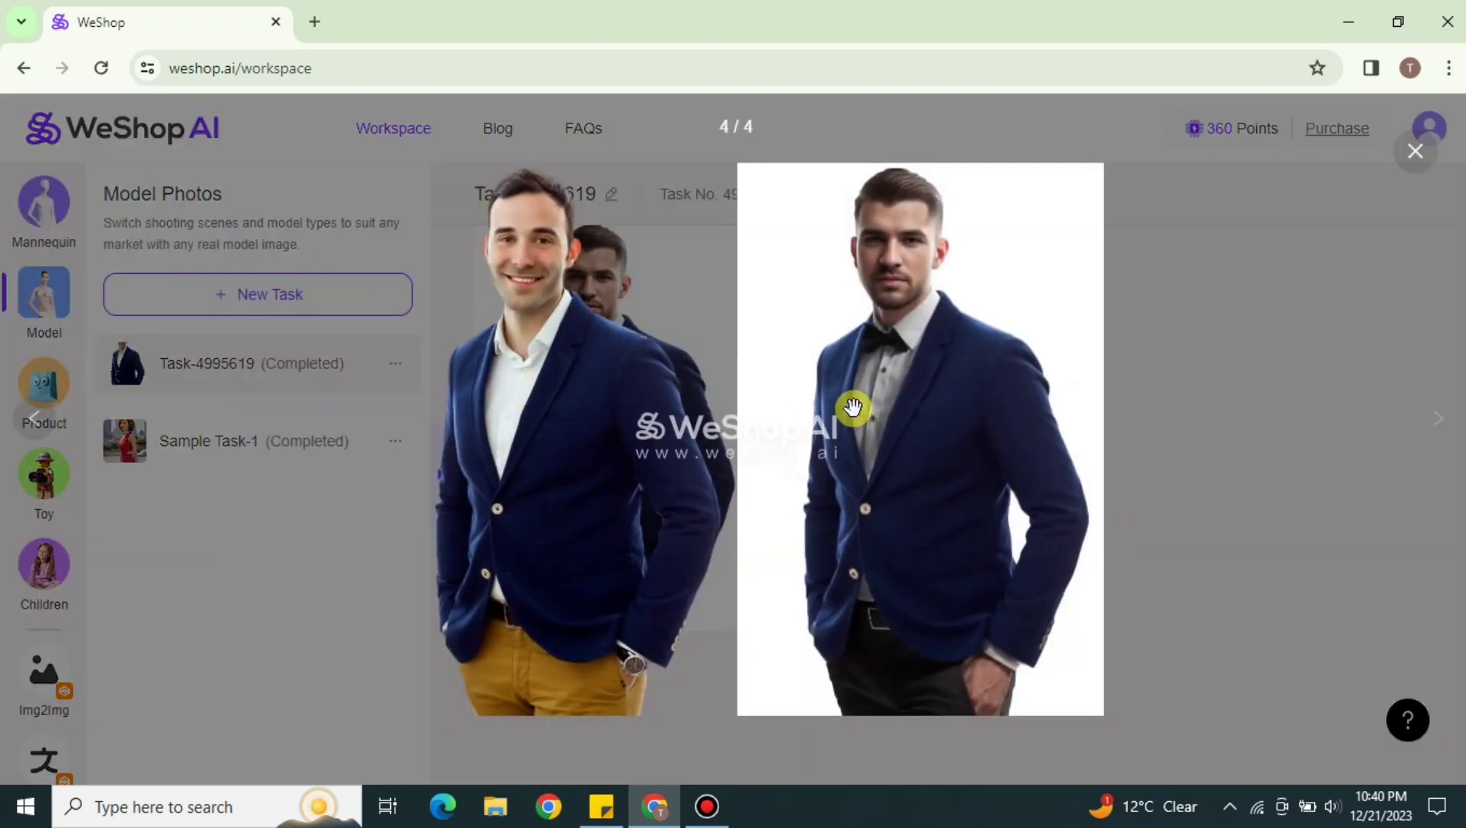
click(1416, 151)
click(713, 598)
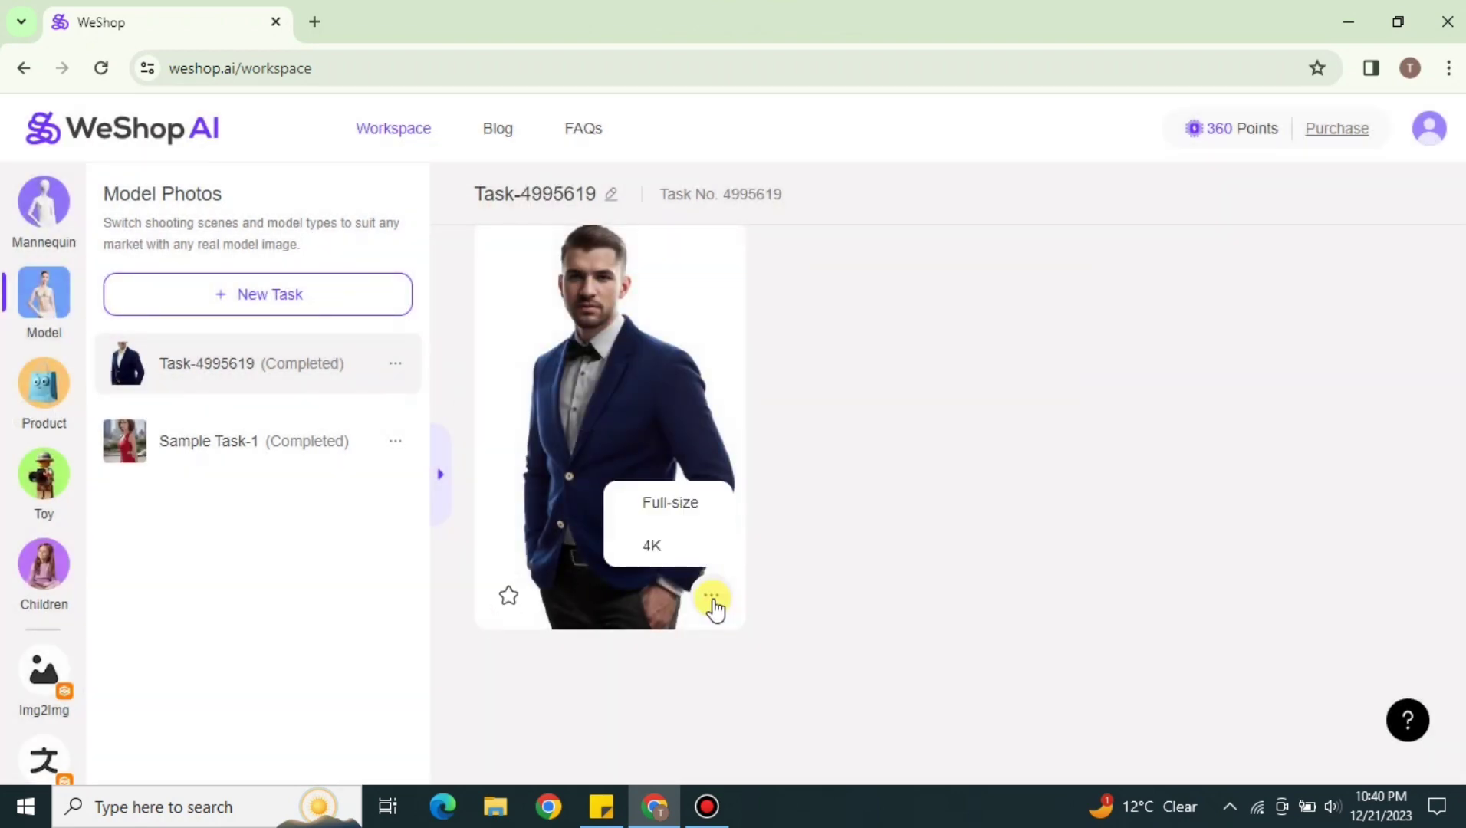
click(665, 502)
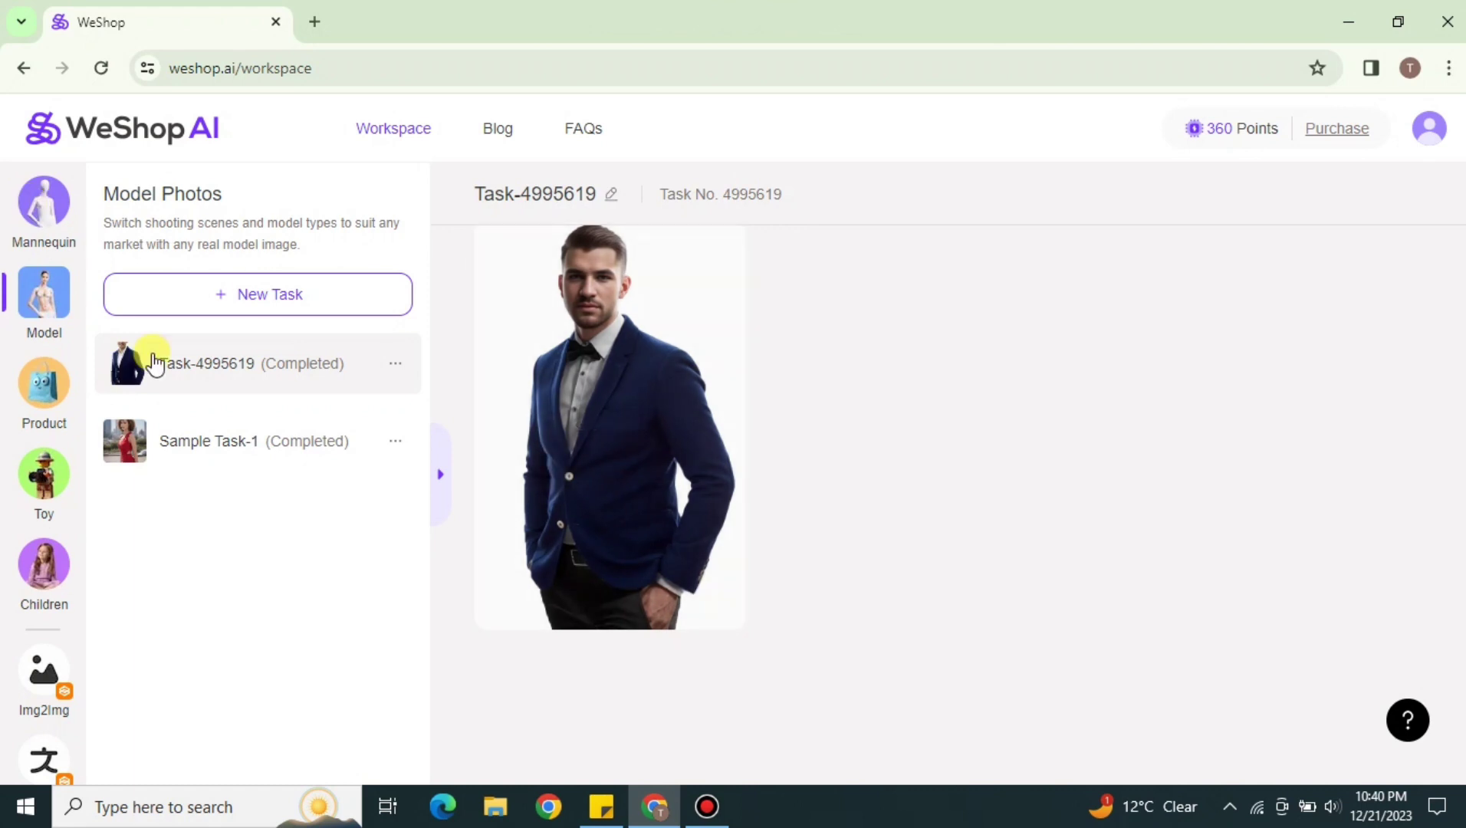
Step: Create Task-4995678 with the cyan T-shirt photo, resetting the mask to mark only the T-shirt
click(268, 301)
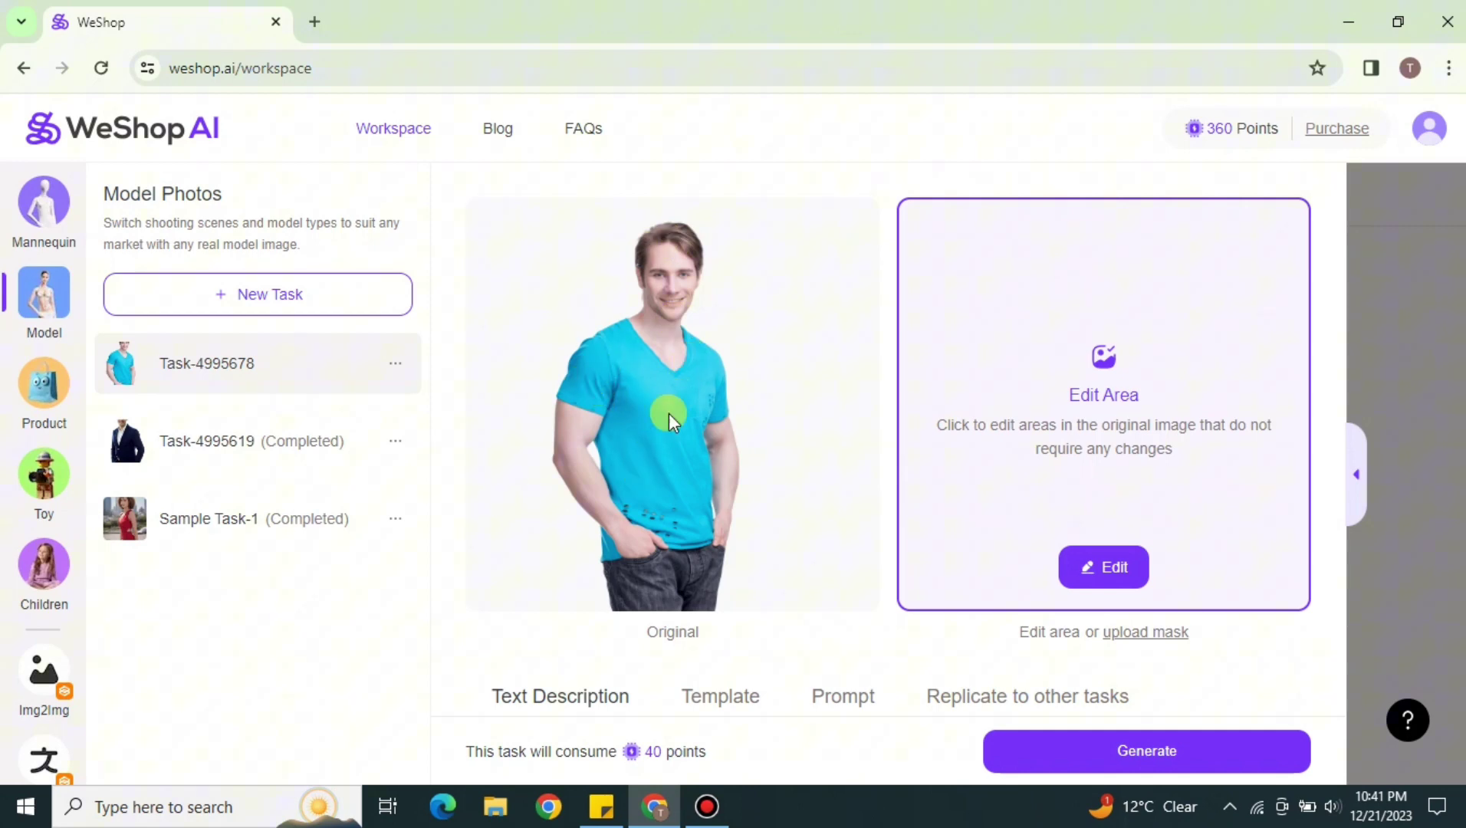
click(1107, 569)
click(583, 622)
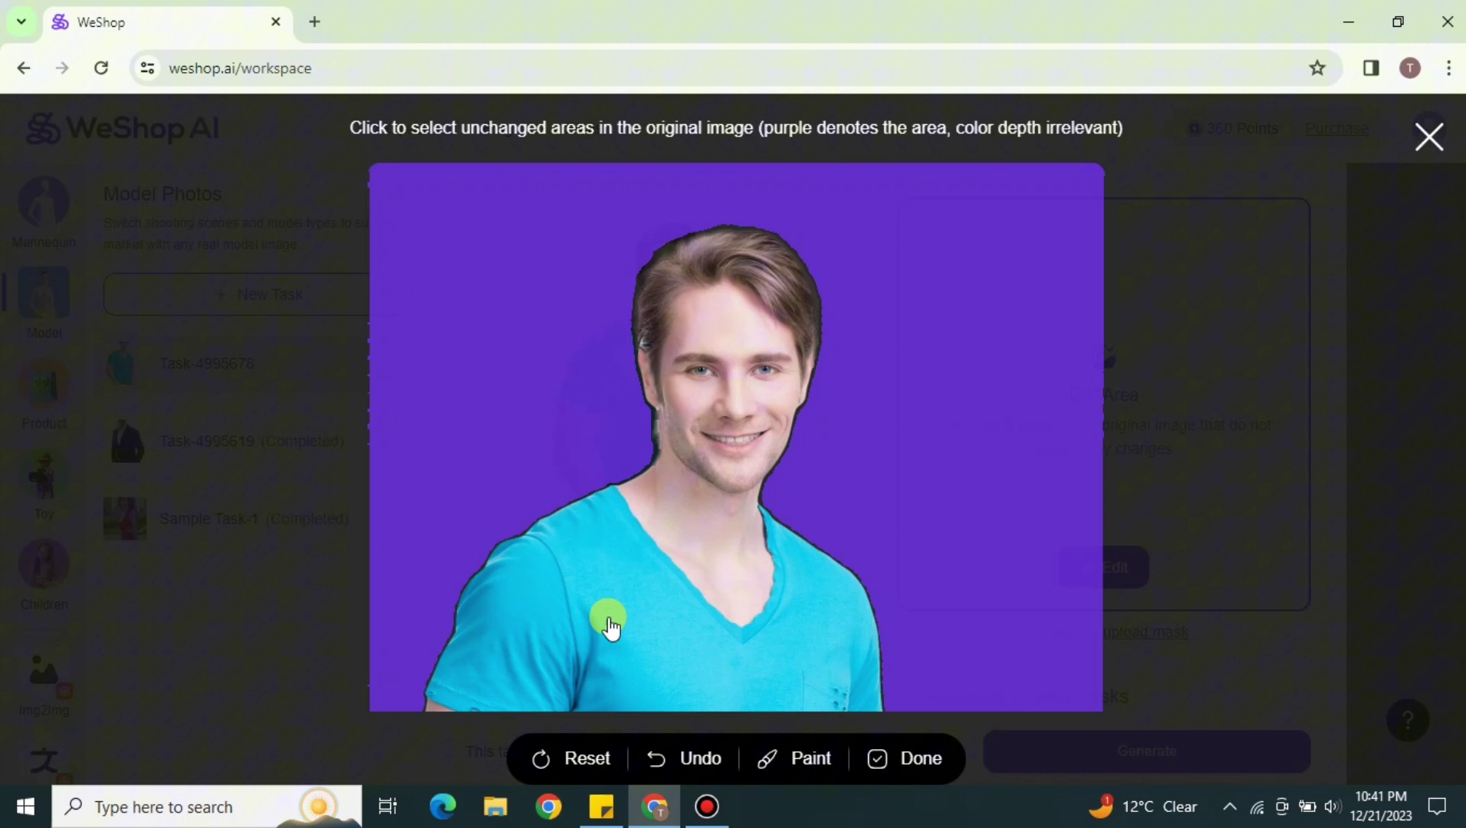
click(614, 622)
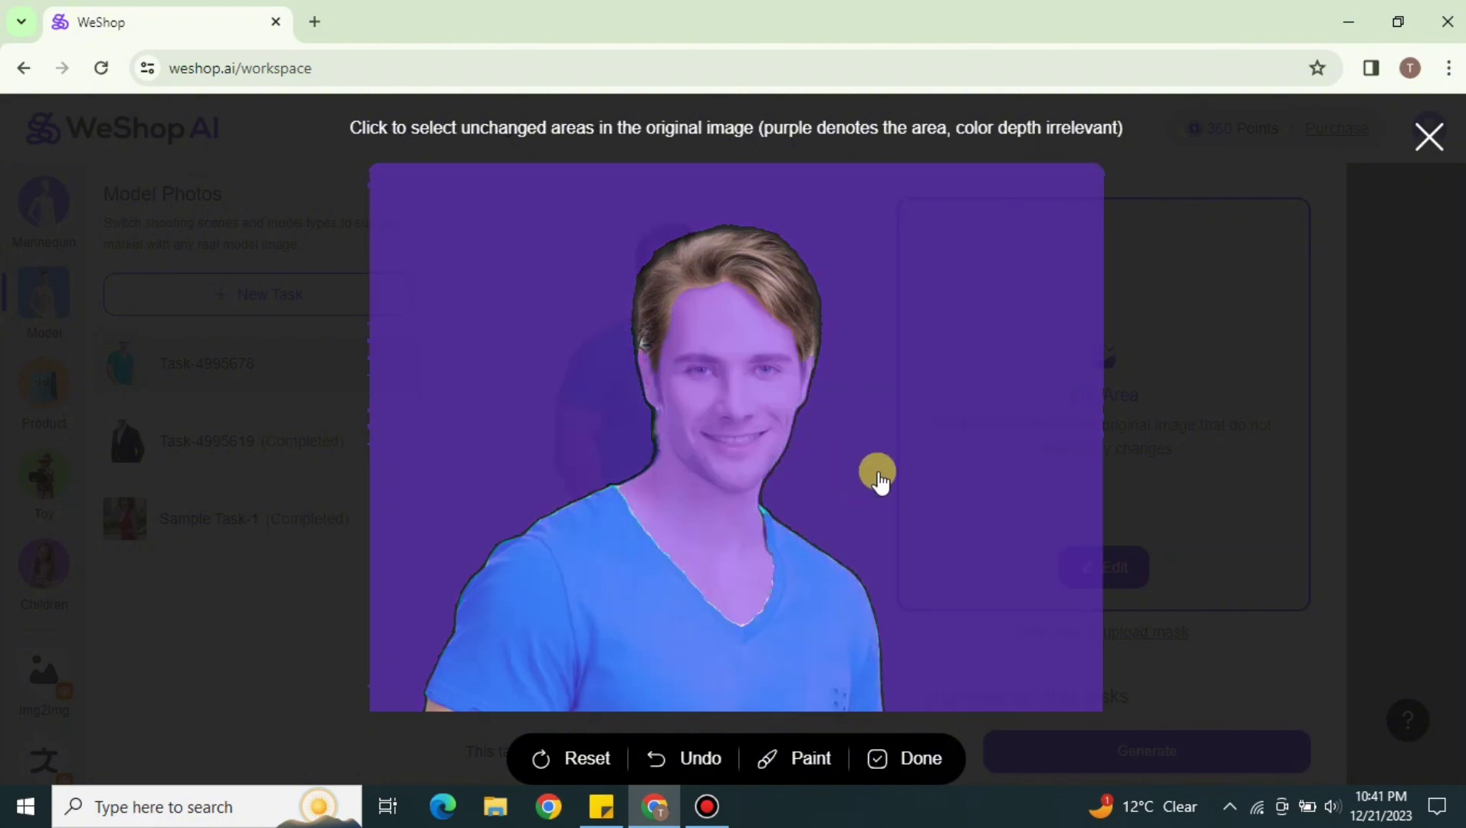
click(934, 372)
click(699, 761)
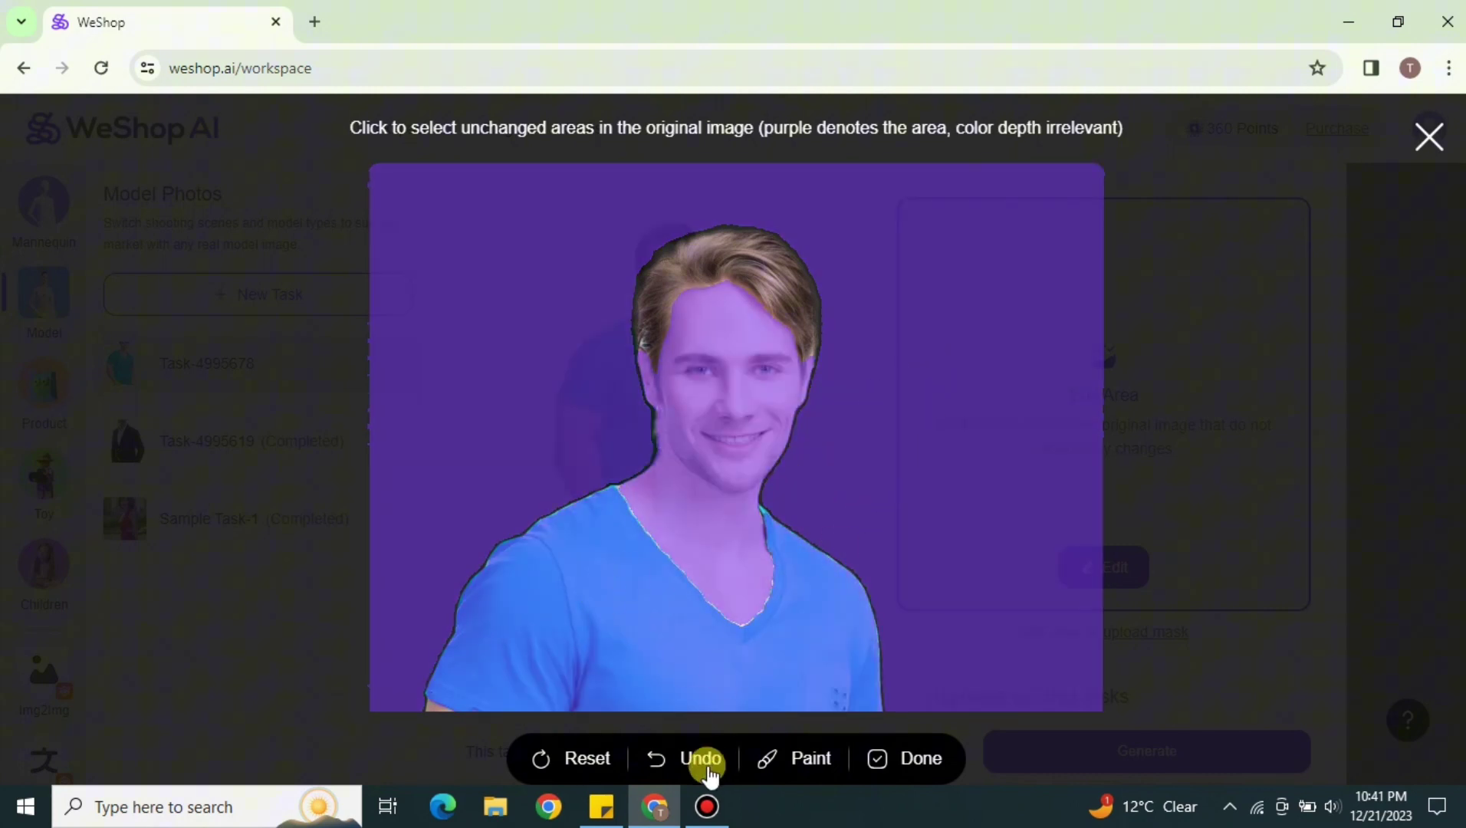
click(576, 759)
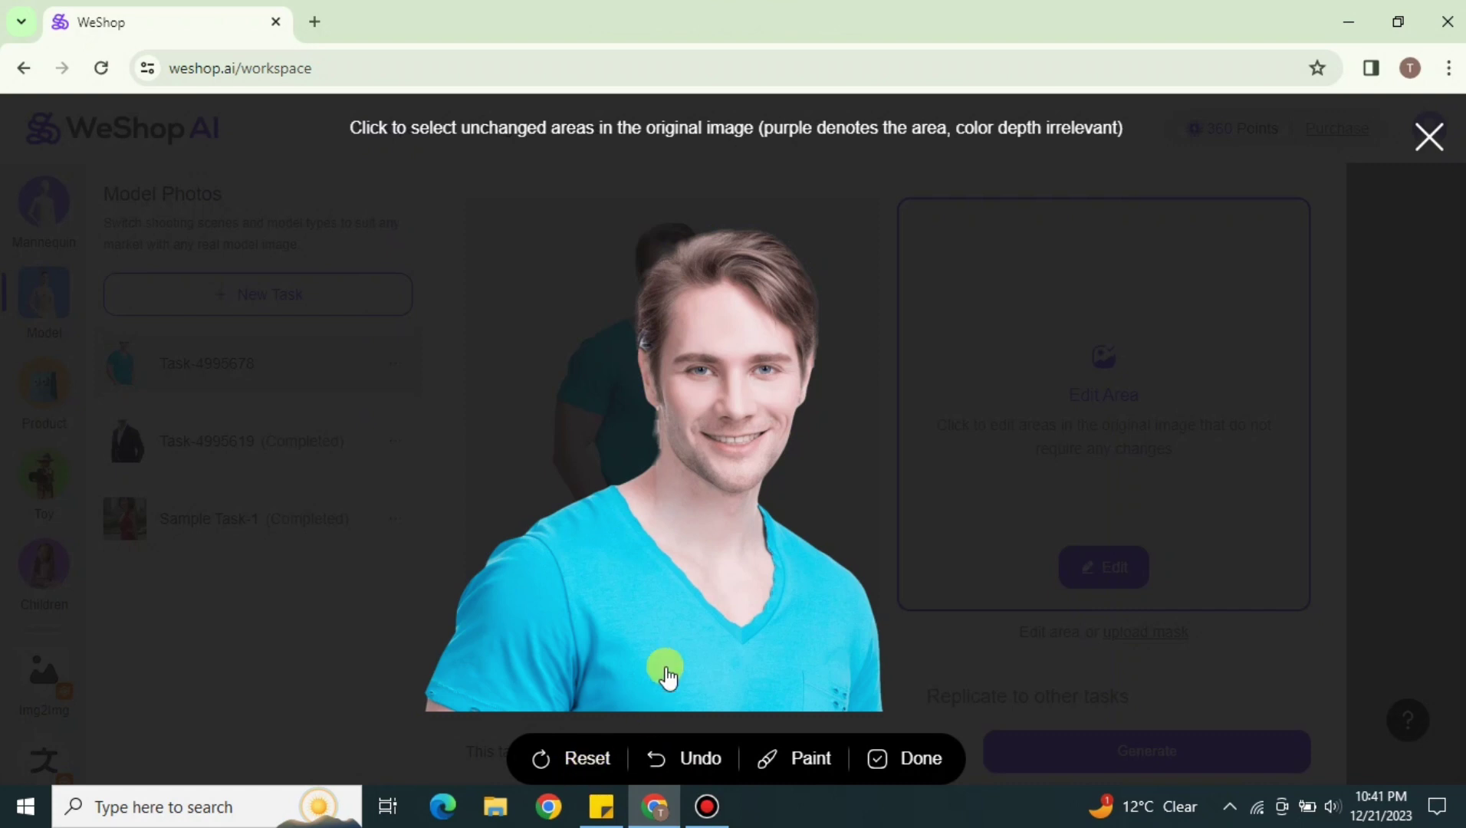
click(654, 669)
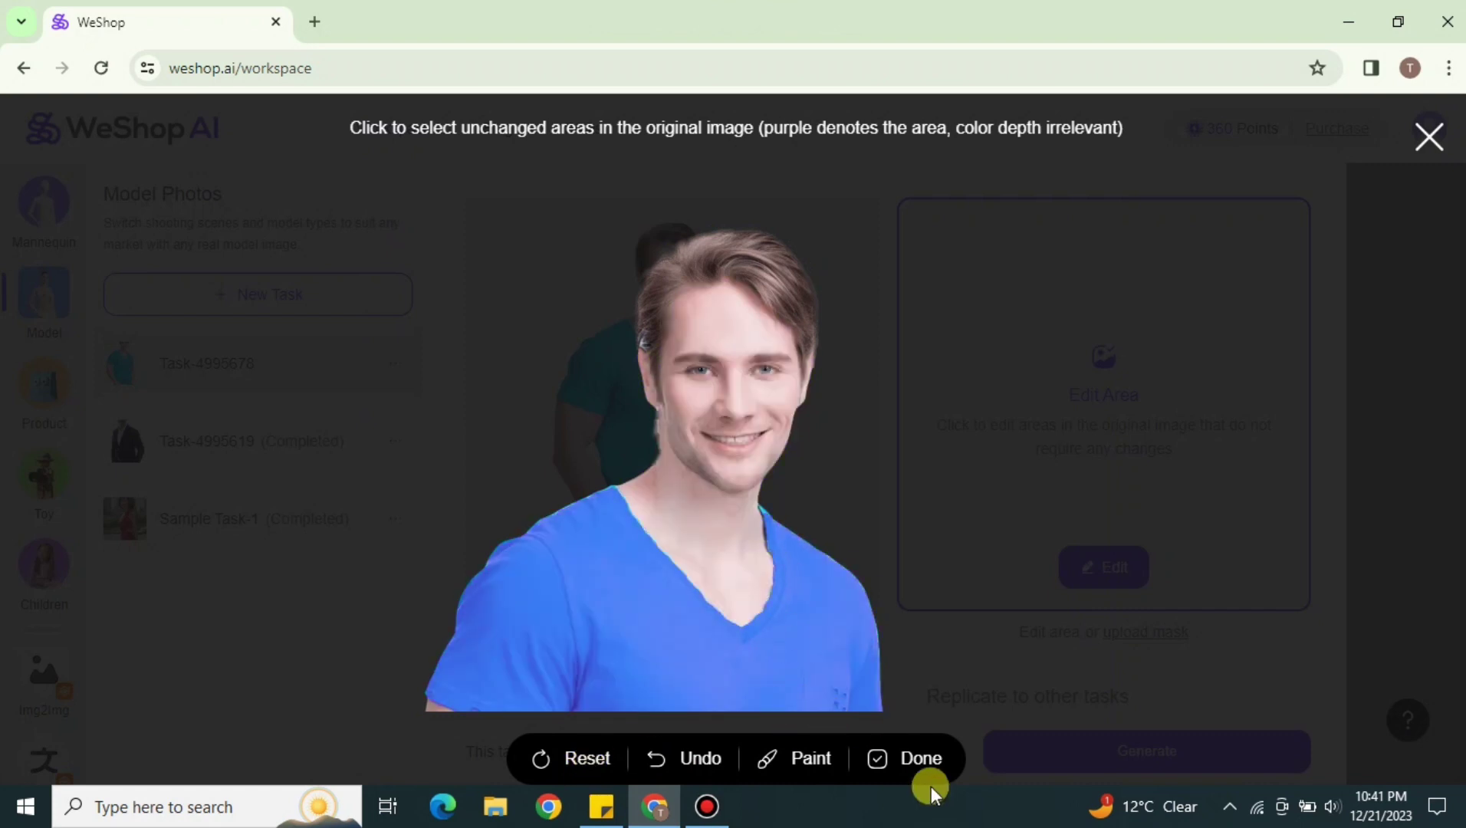
click(912, 761)
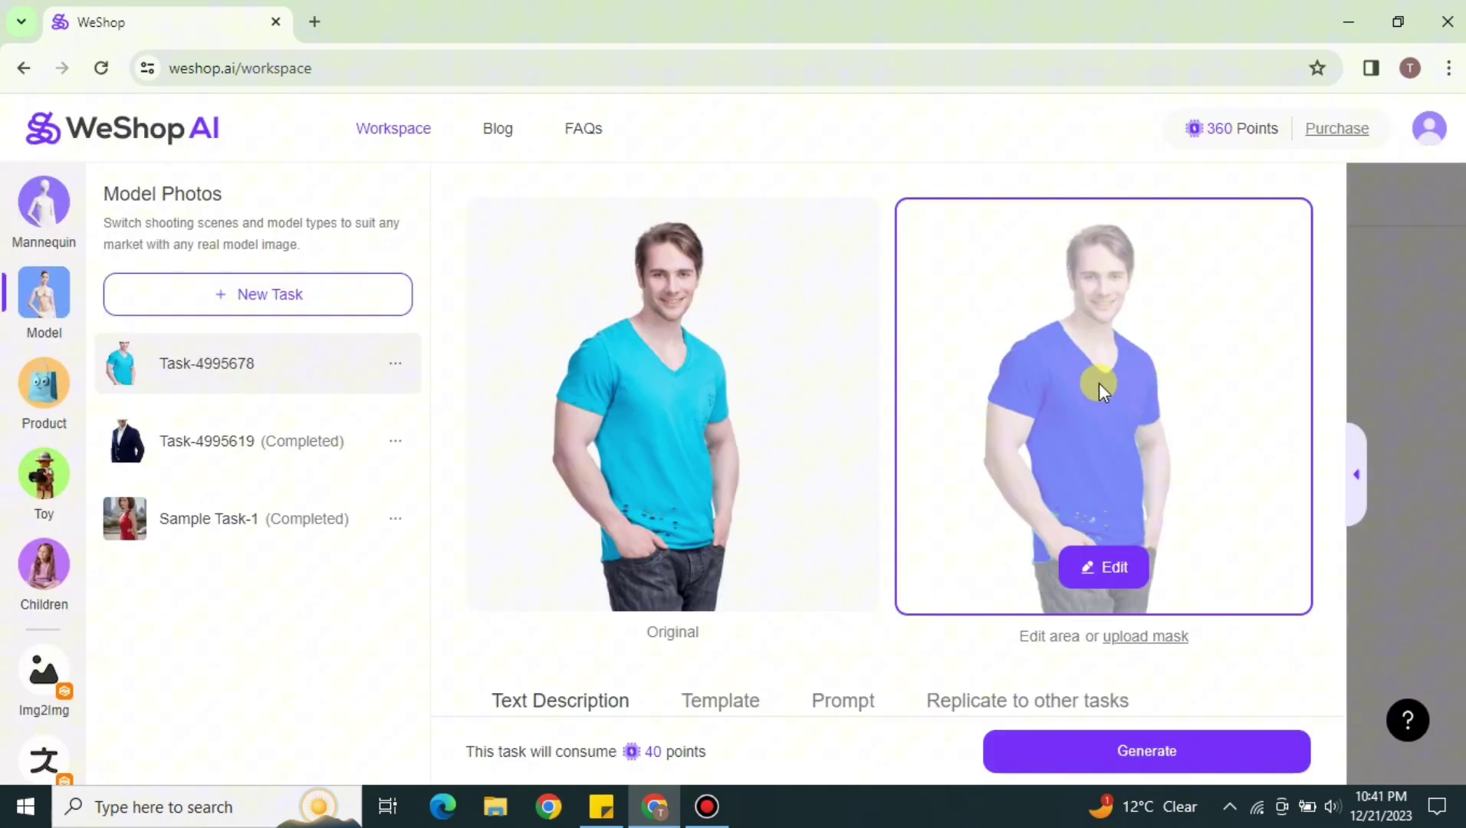
Step: Enter the description 'a man wearing a cyan color t shirt in a super market'
scroll(933, 652, down, 5)
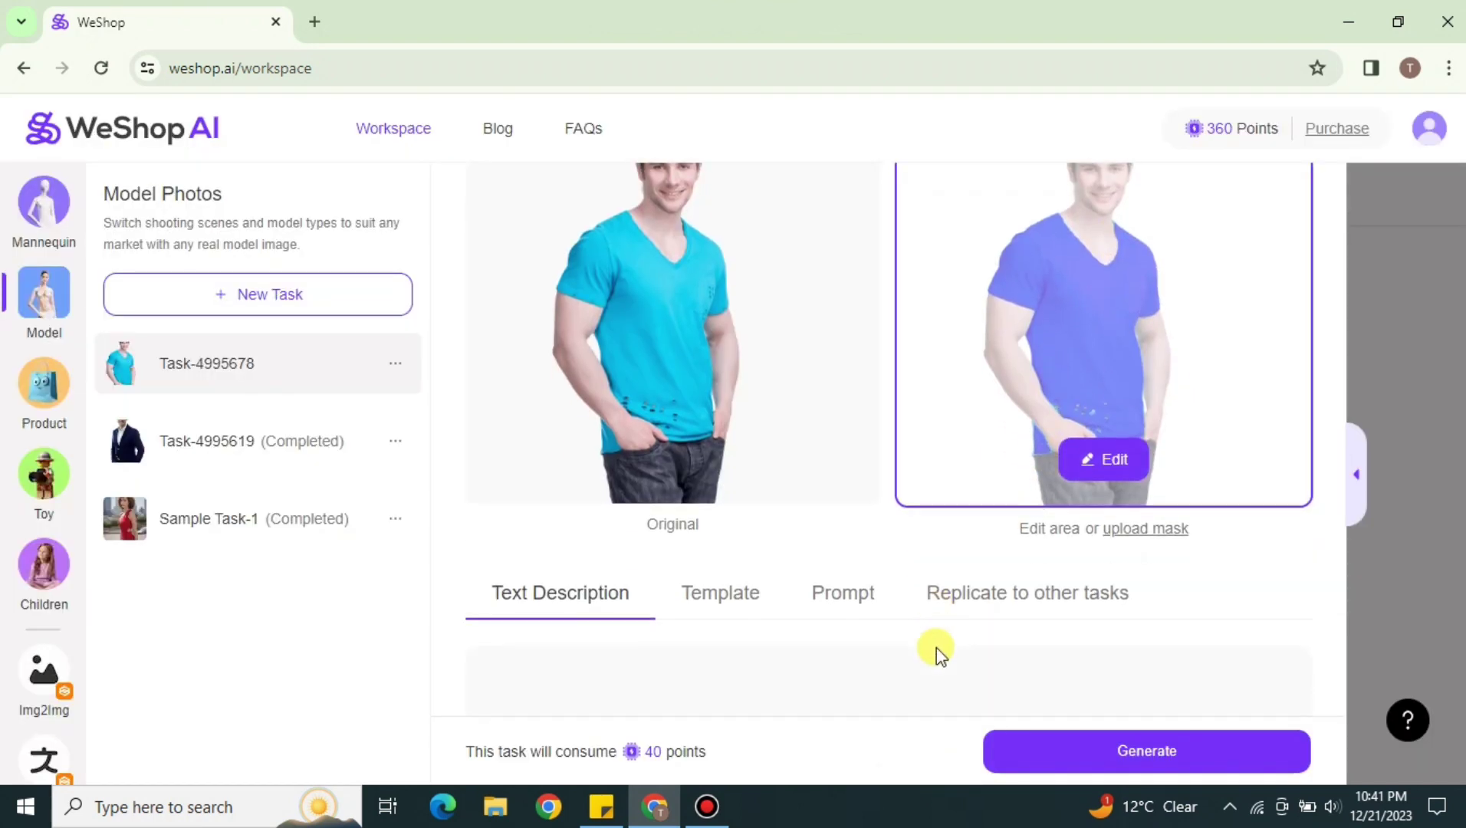
click(540, 385)
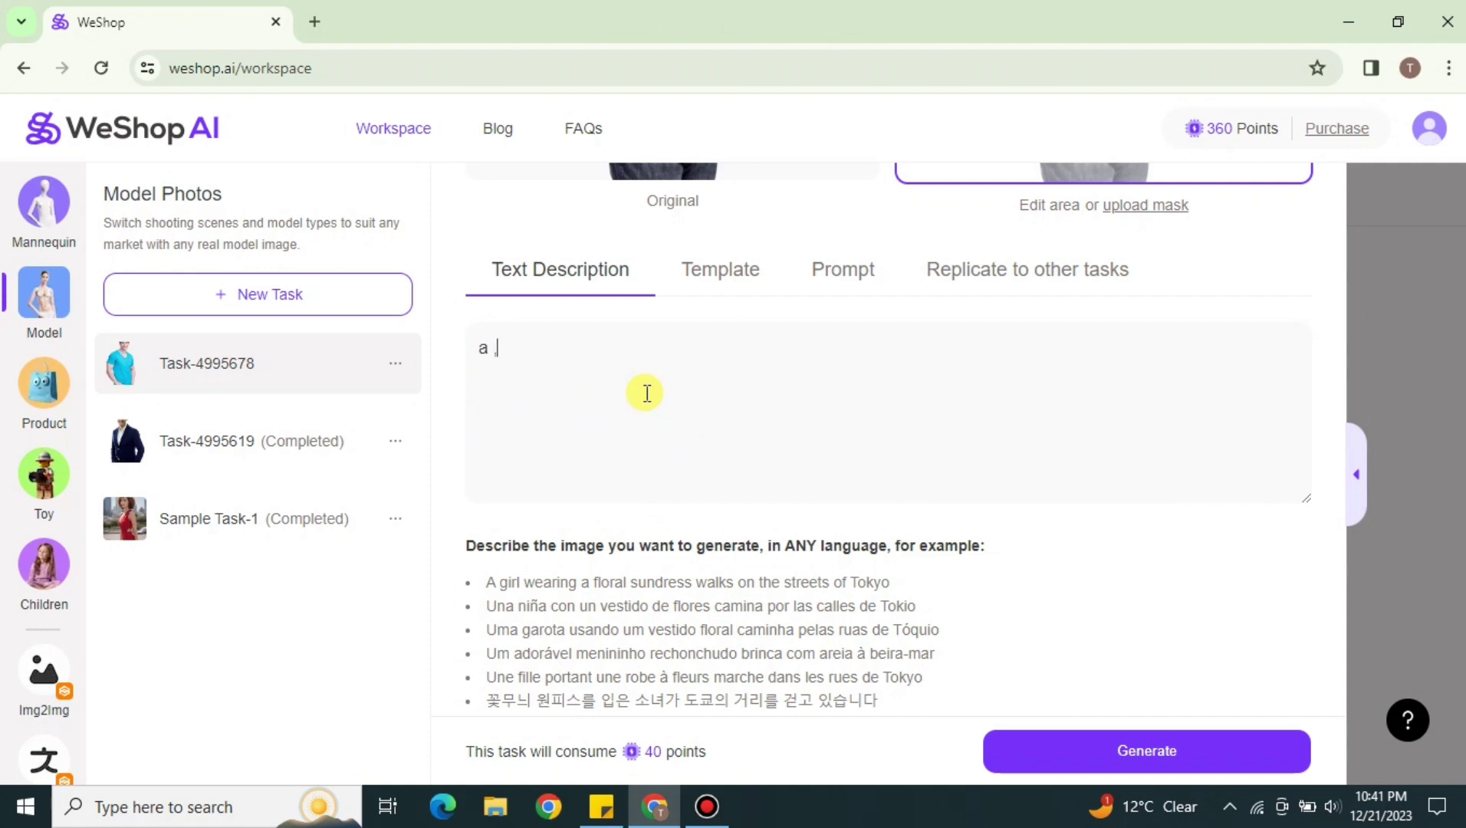
text(a man wearing a cyan)
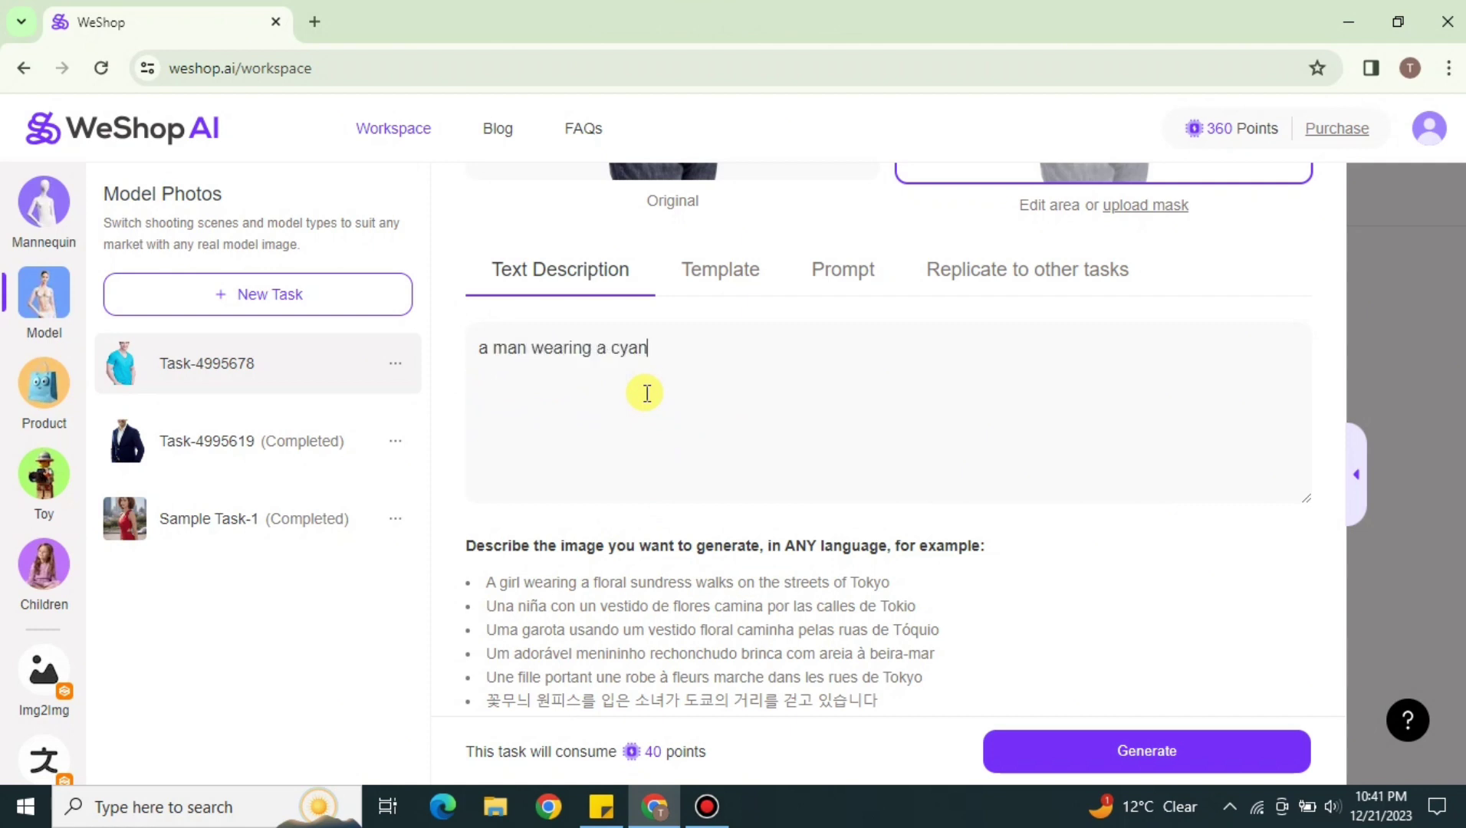
text( color shi)
key(BackSpace)
key(BackSpace)
text(hirt in a s)
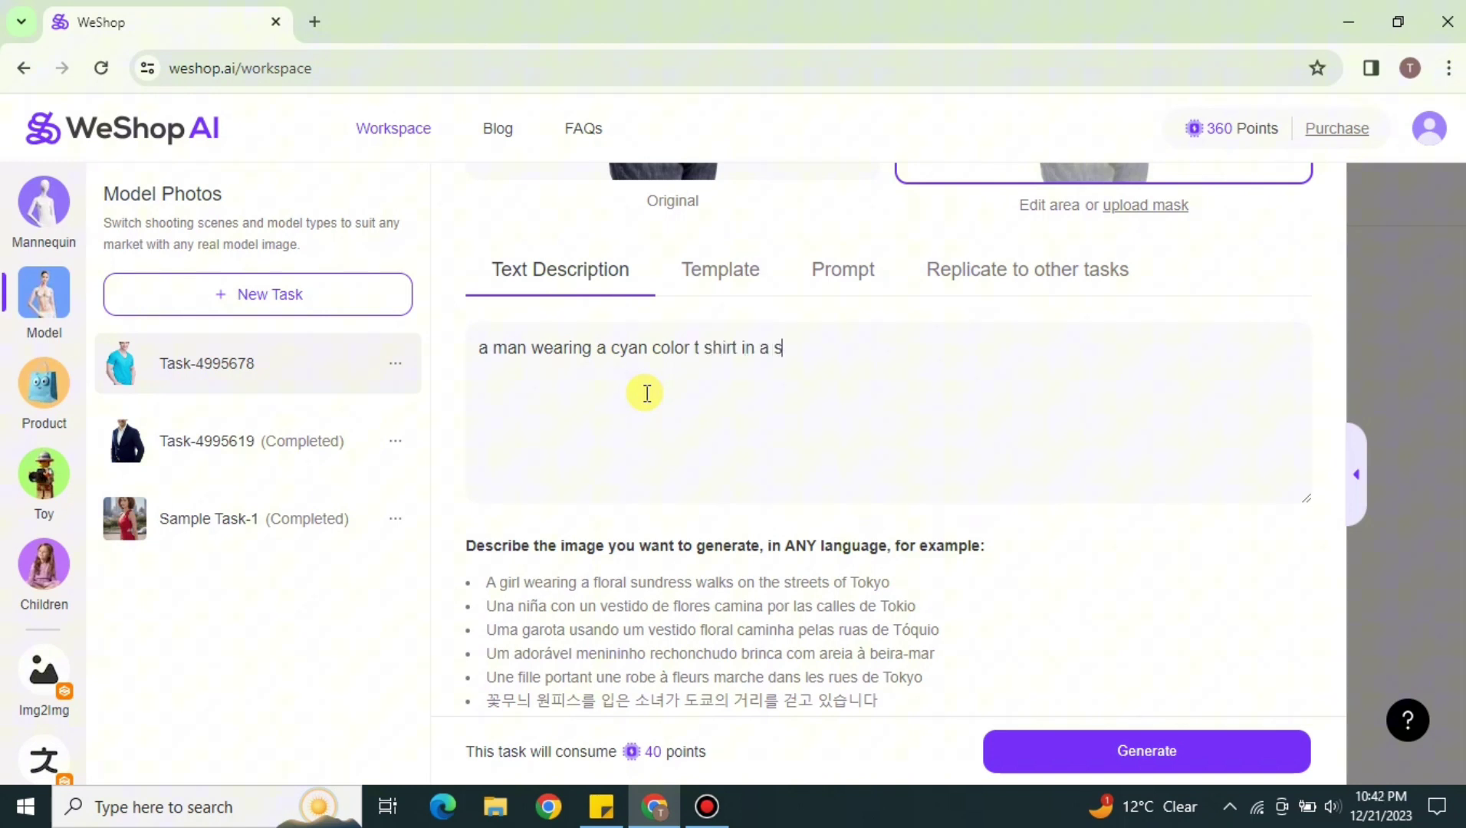
text(uper market)
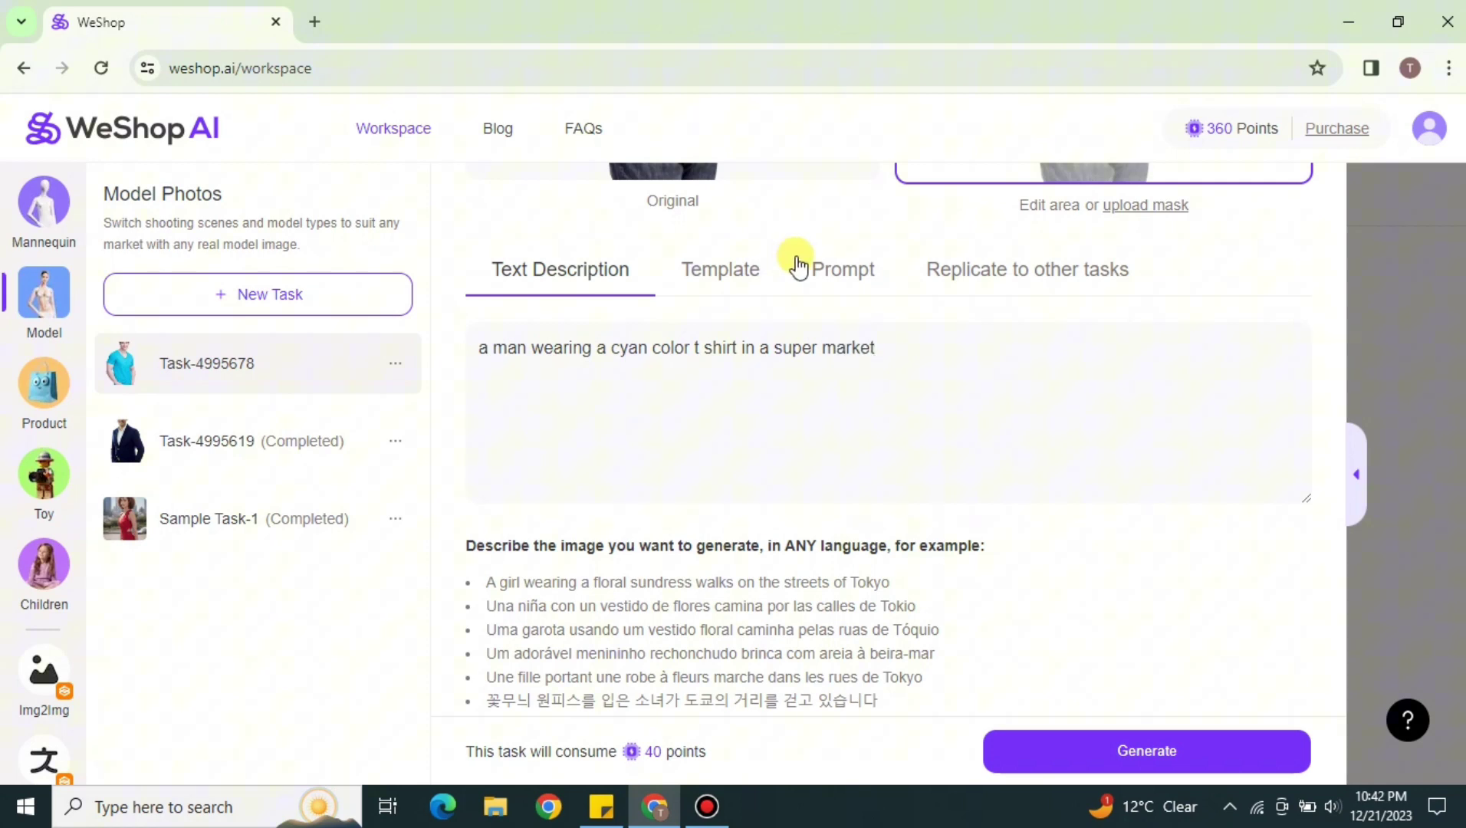
scroll(844, 399, down, 5)
scroll(878, 444, up, 9)
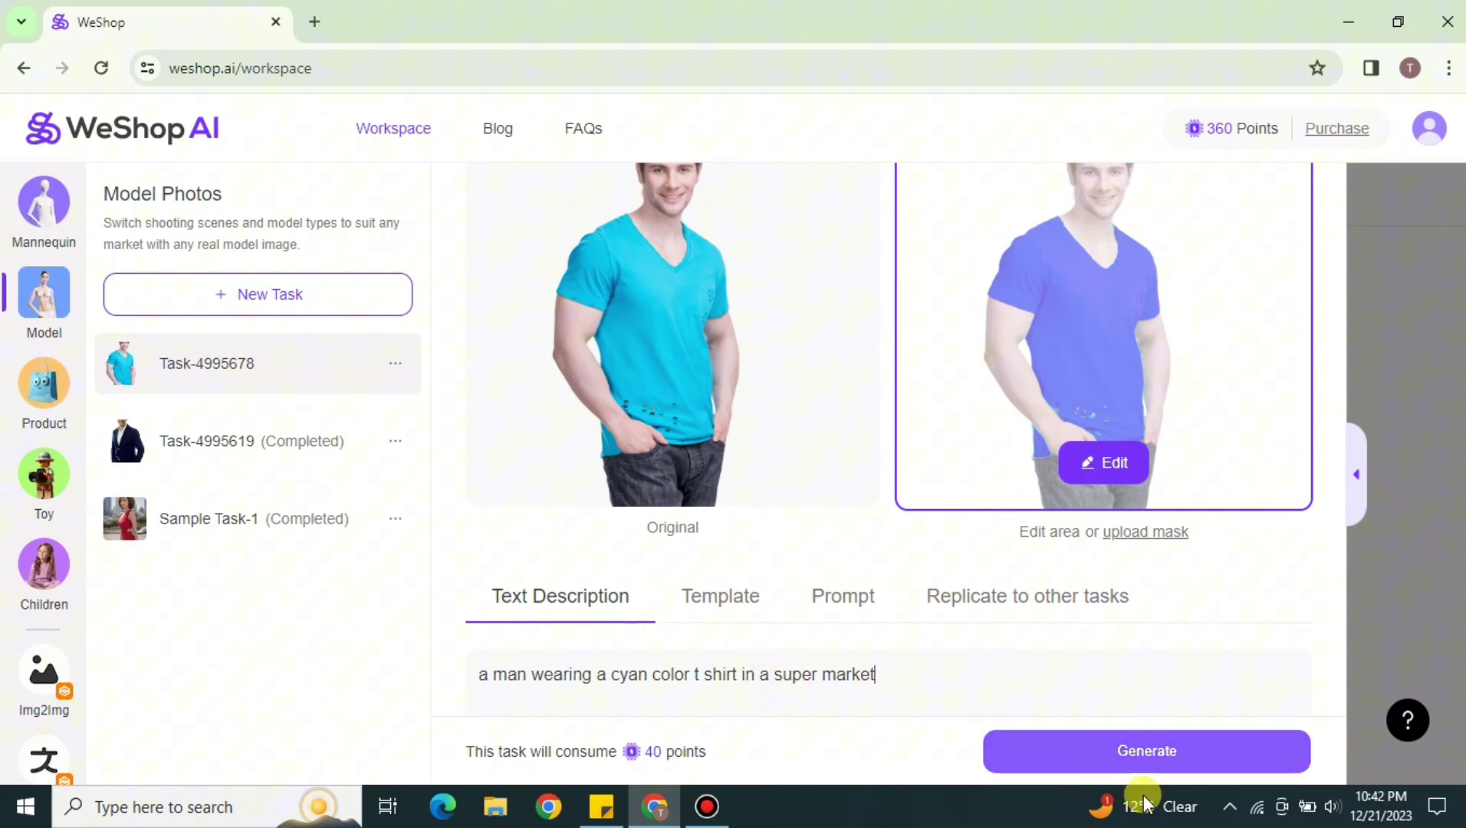
Step: Generate four supermarket images of the cyan T-shirt man for 40 points
click(1110, 757)
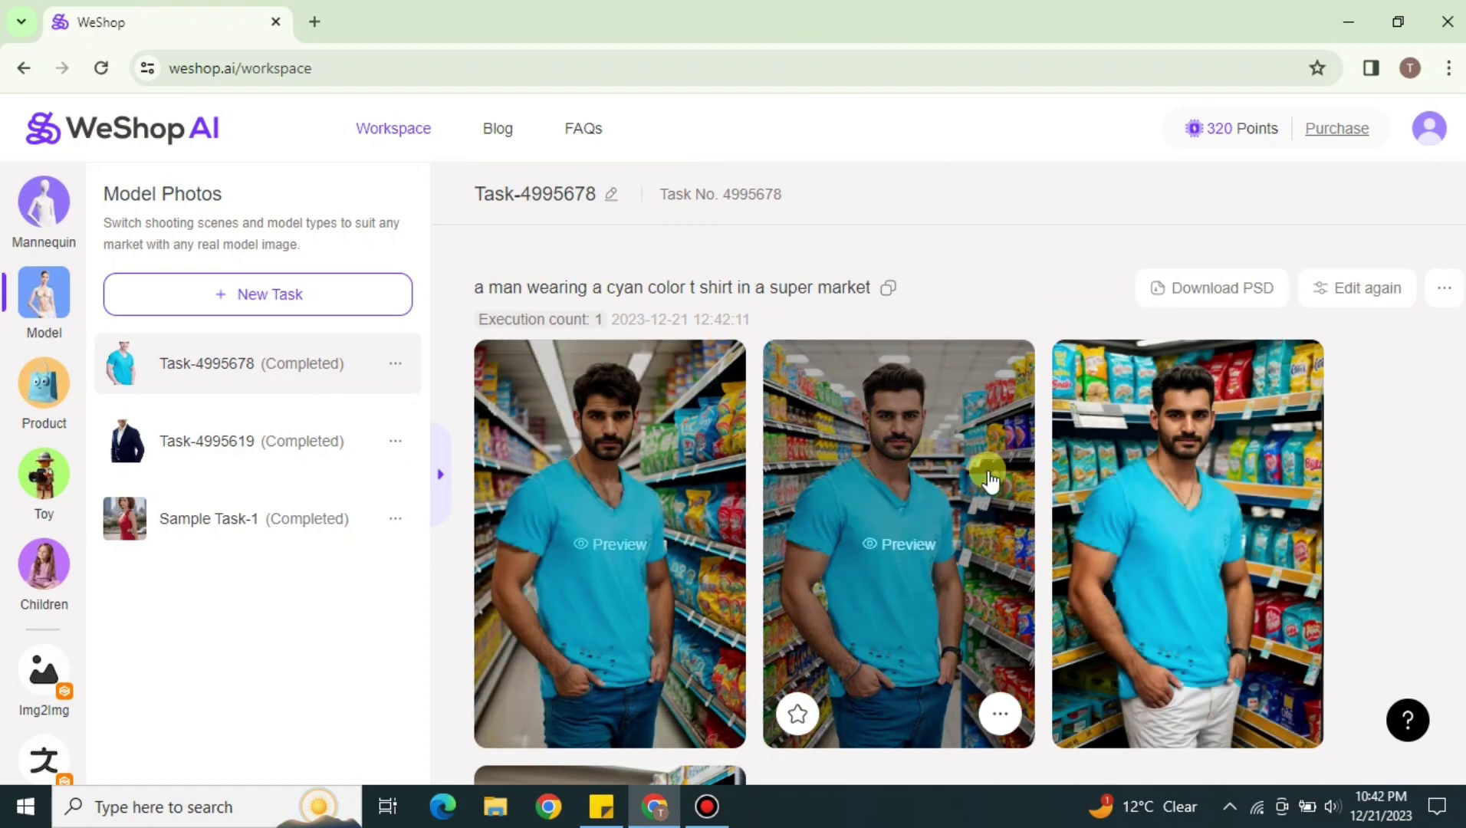
scroll(989, 479, down, 4)
scroll(1027, 411, up, 4)
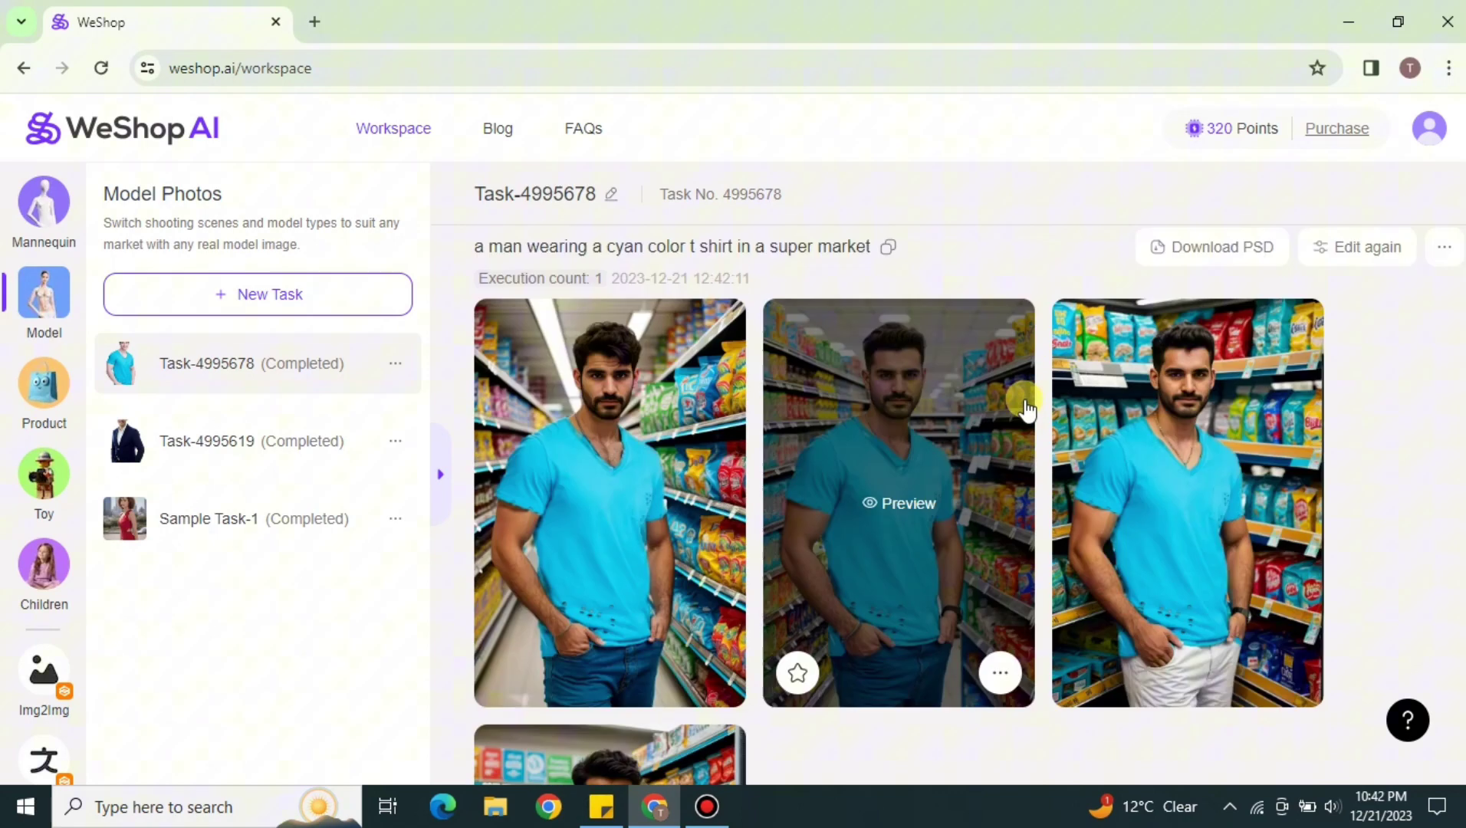
scroll(989, 536, up, 1)
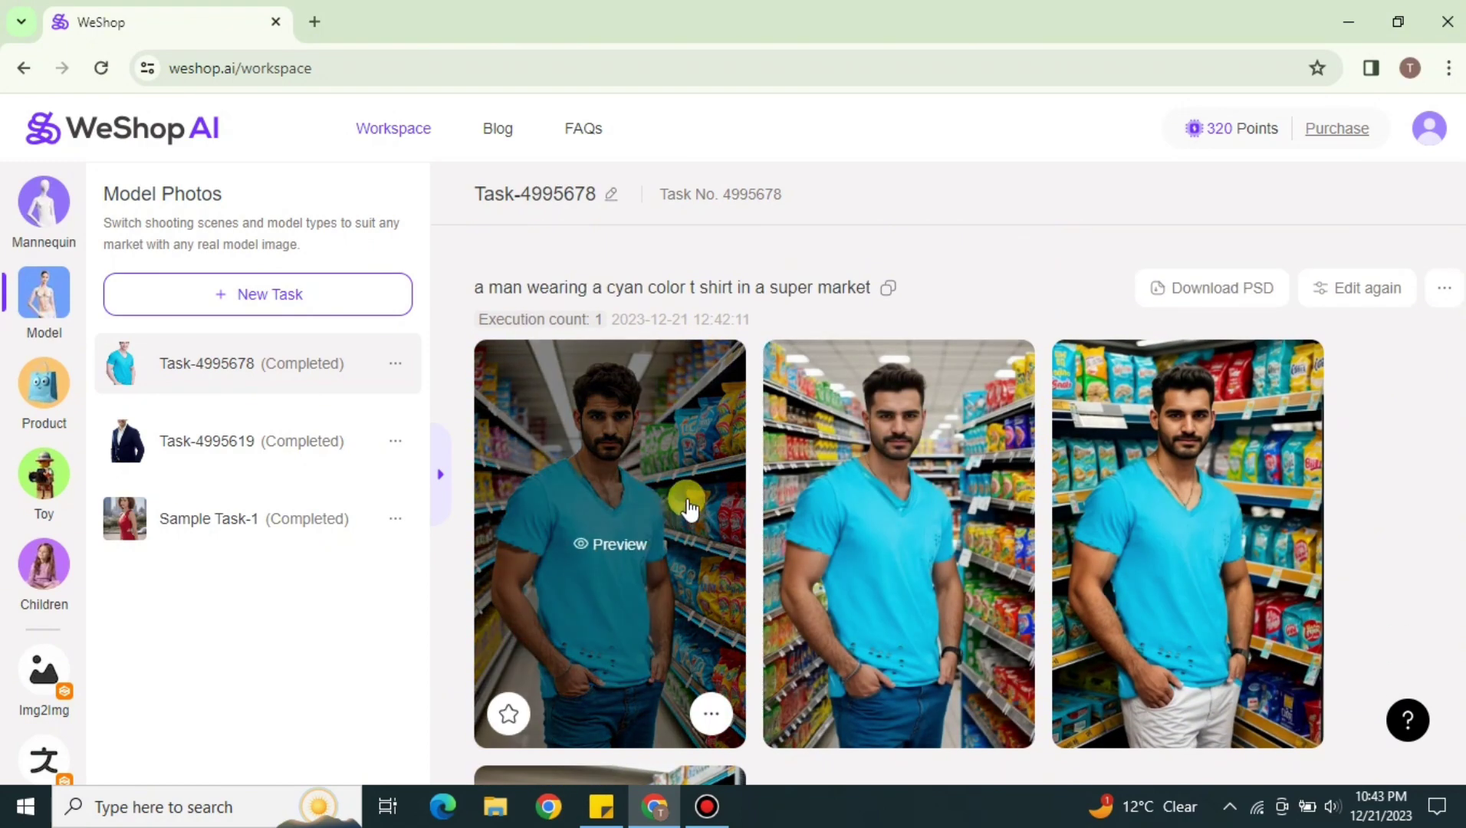
Step: Preview the first, third and fourth results full-screen, closing each viewer
click(612, 452)
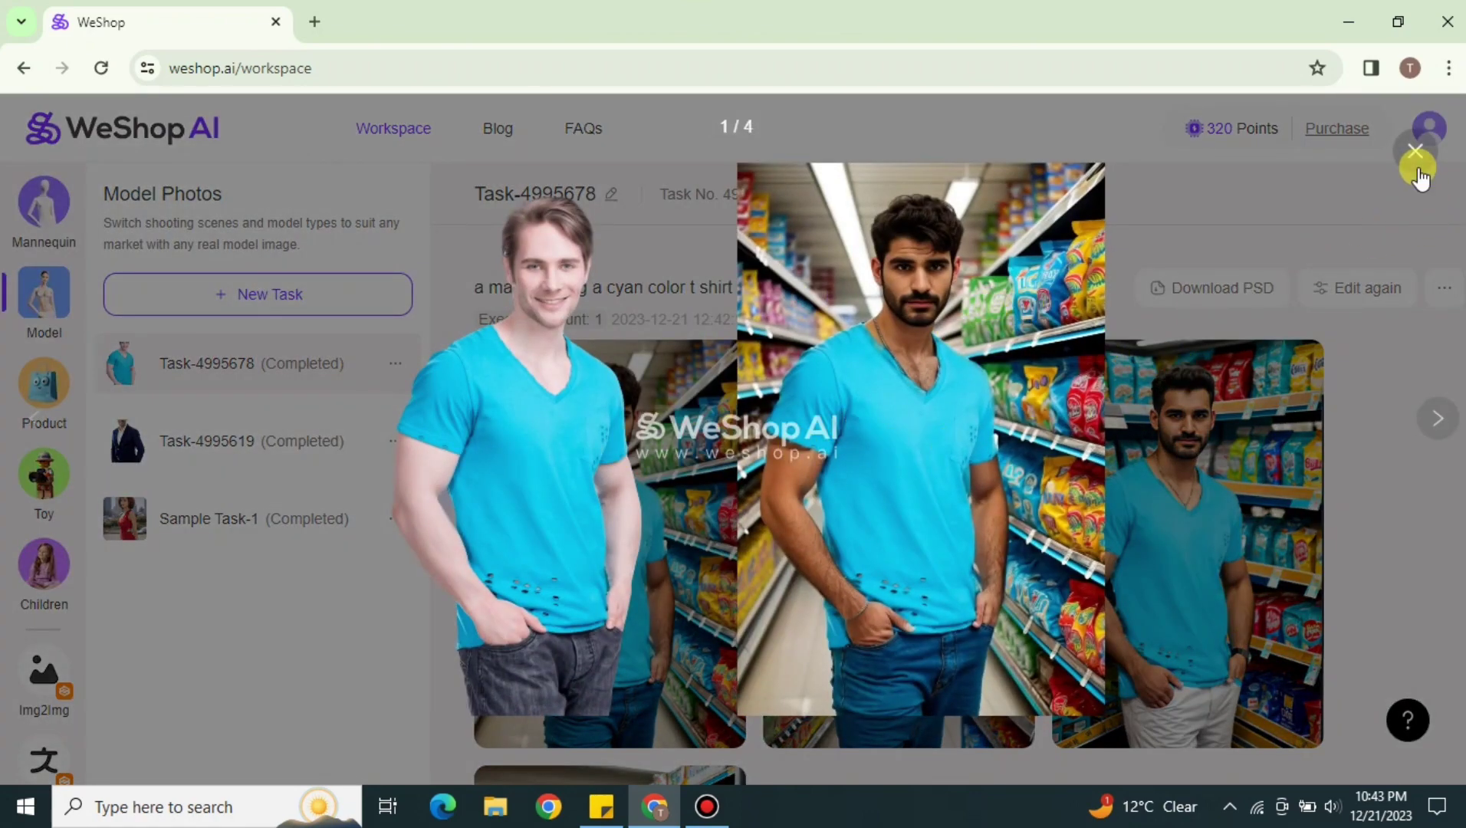
click(1417, 170)
click(1205, 504)
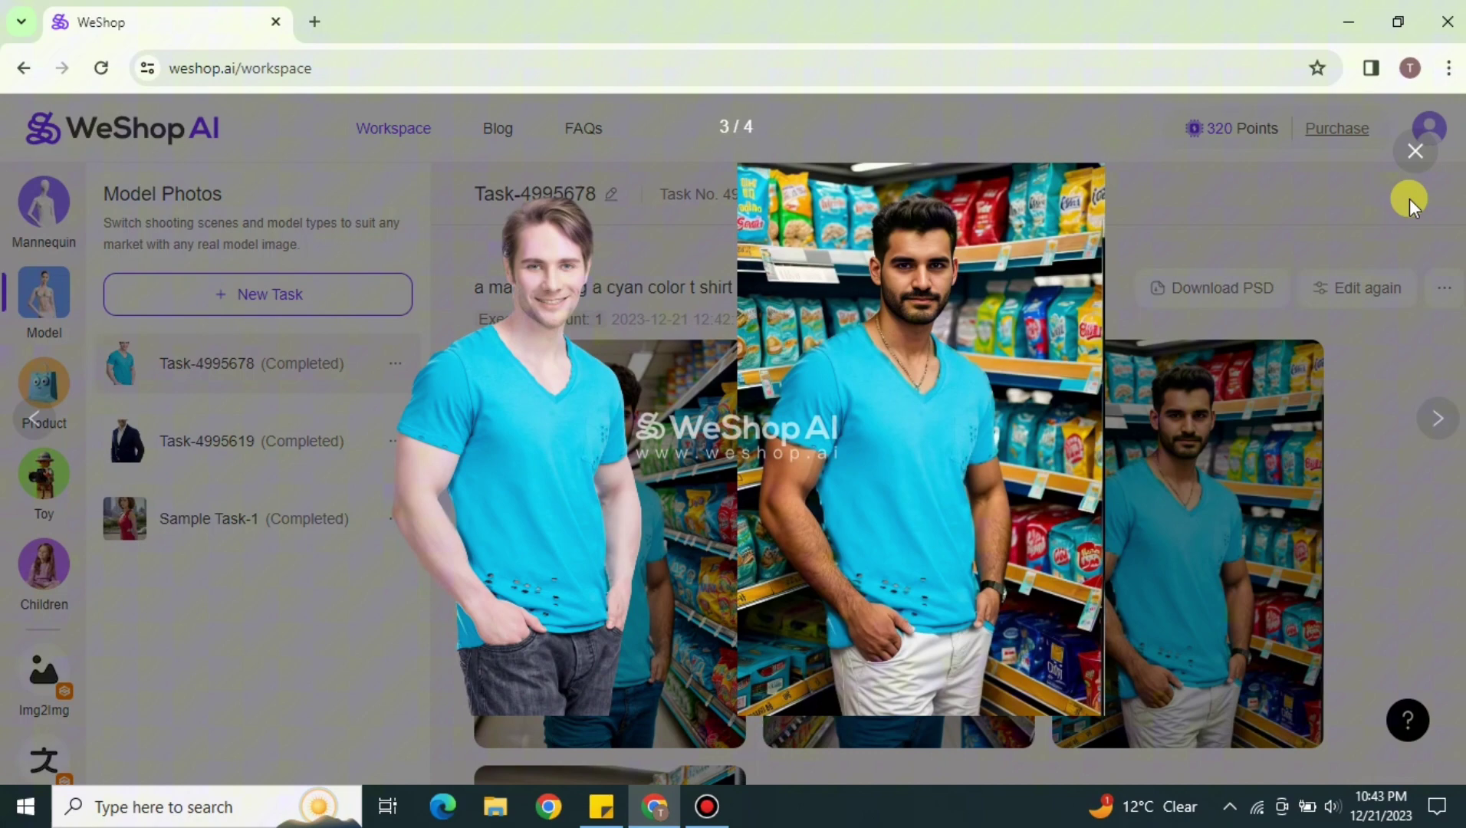
click(1416, 153)
scroll(776, 645, down, 4)
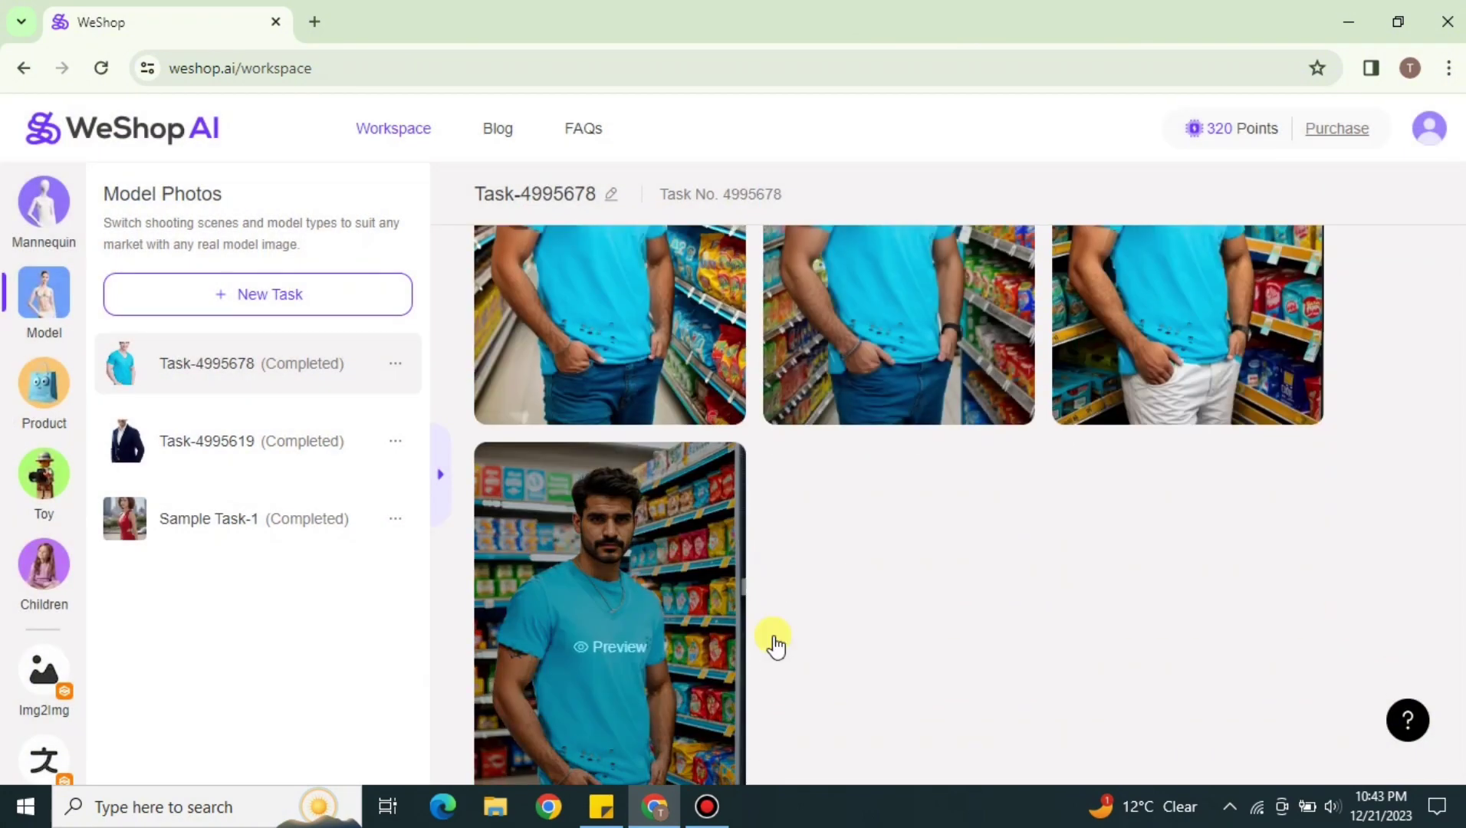
click(624, 585)
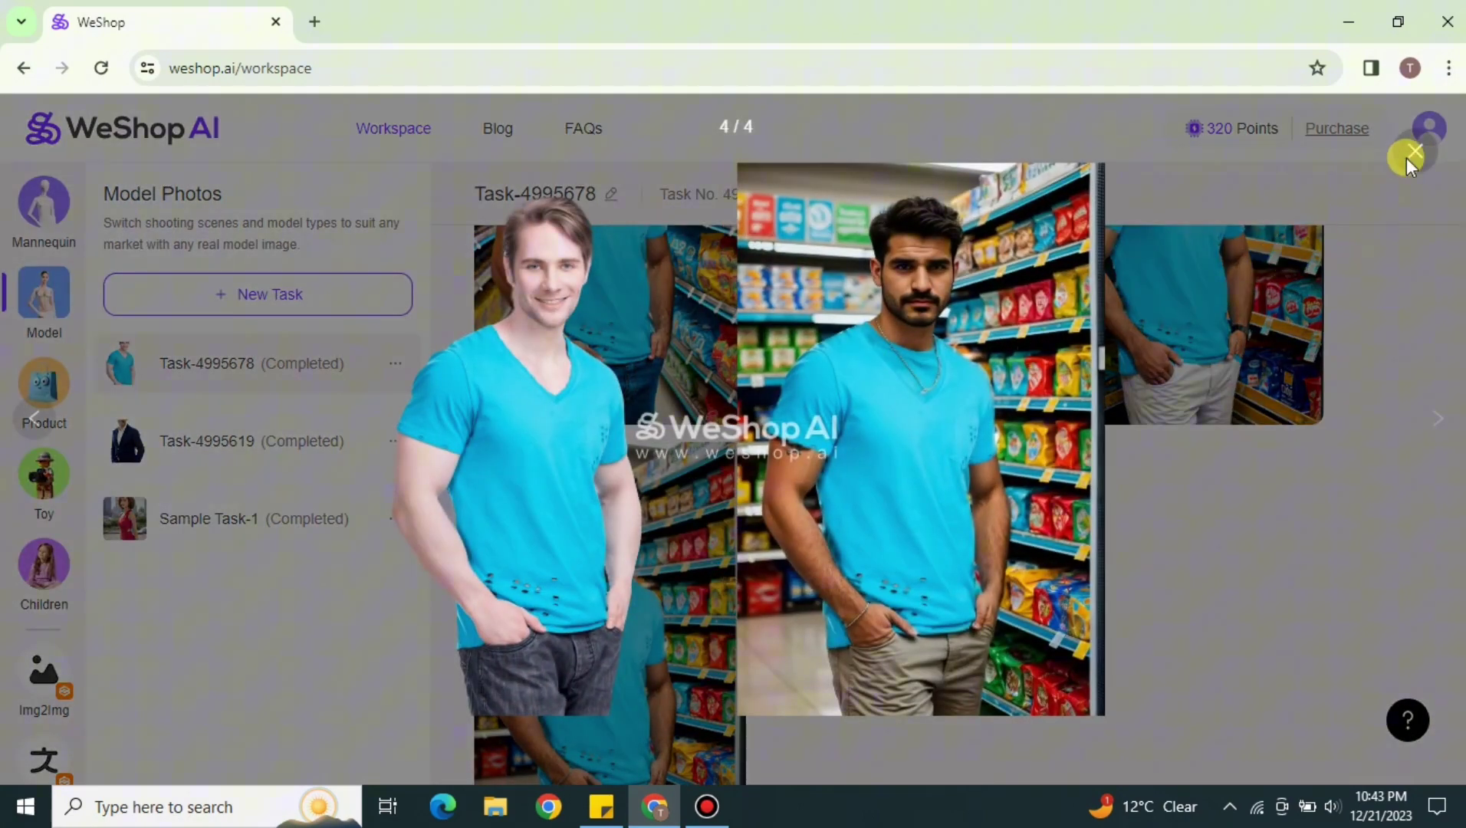
click(1415, 153)
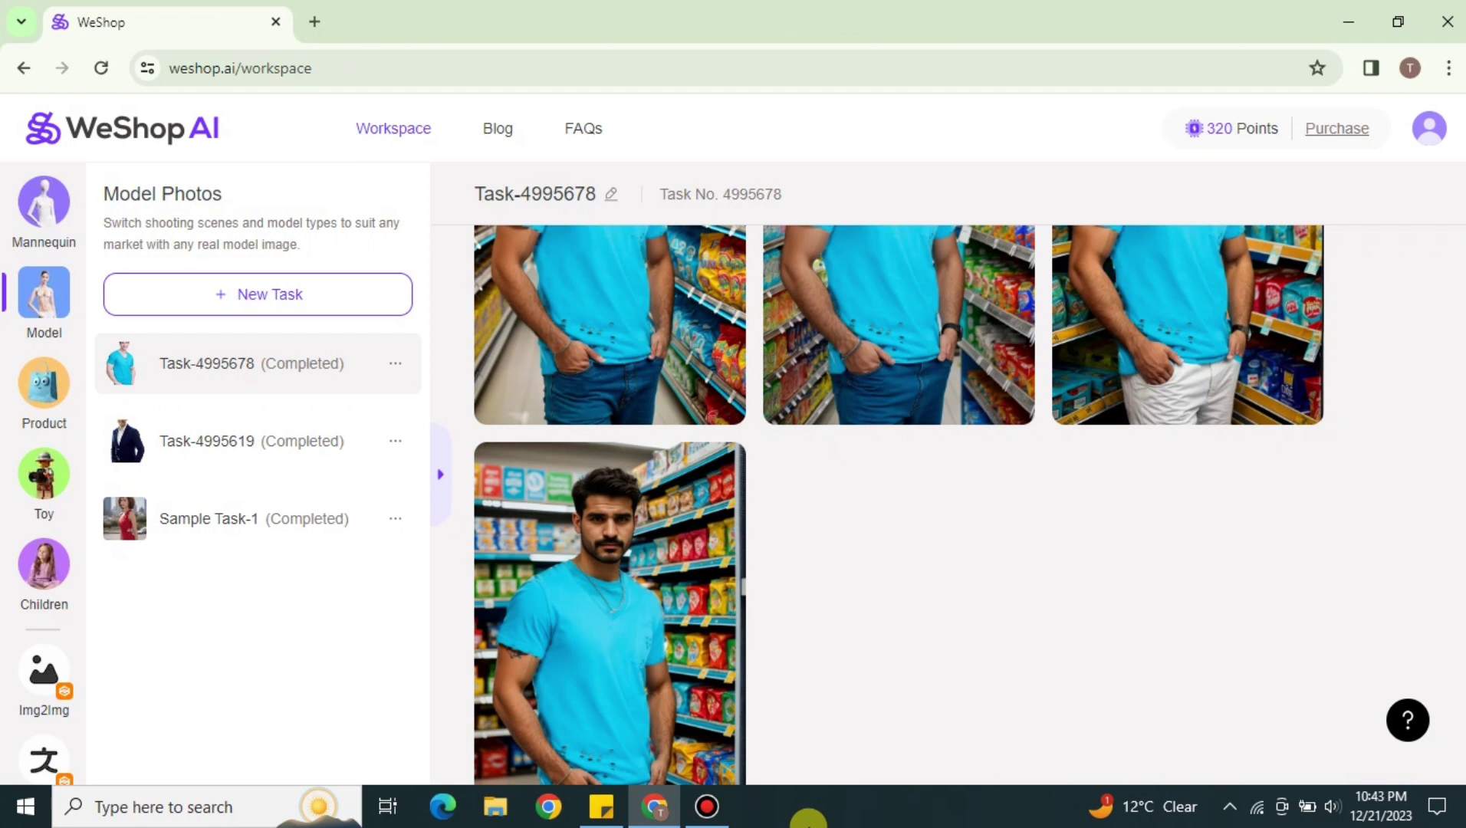